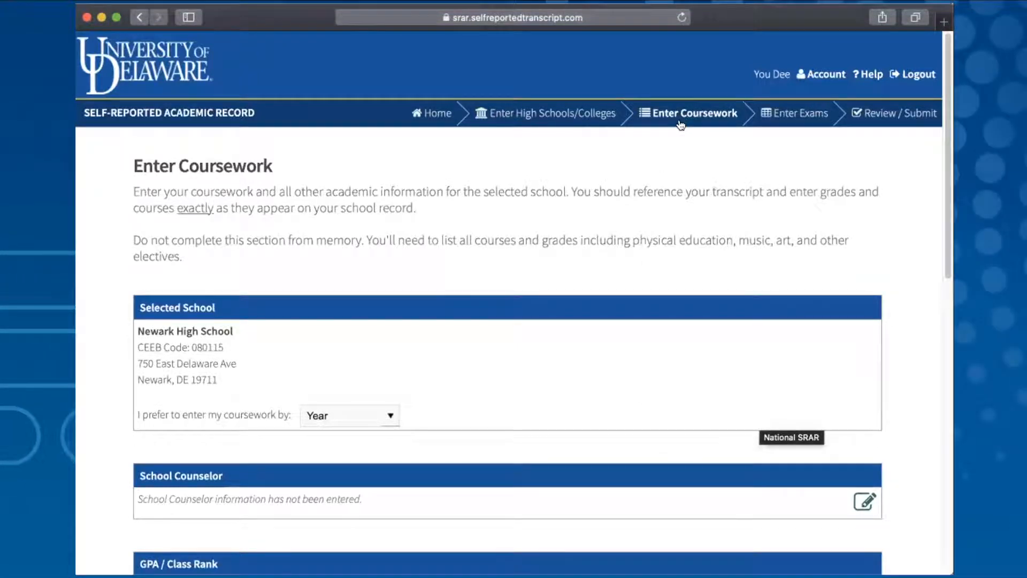
Open the core coursework entry form for Newark High School.
scroll(673, 170, down, 5)
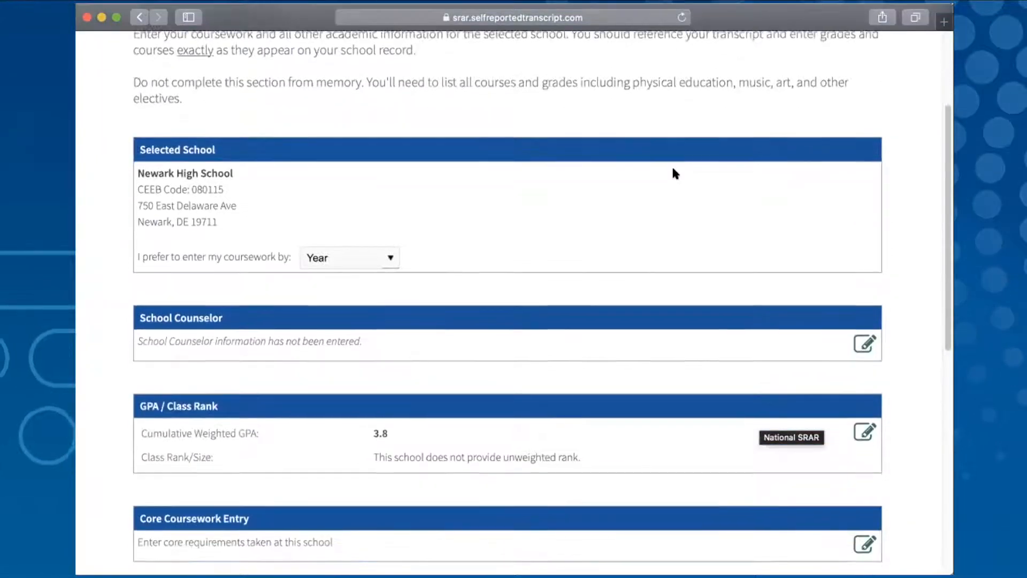
scroll(674, 172, down, 3)
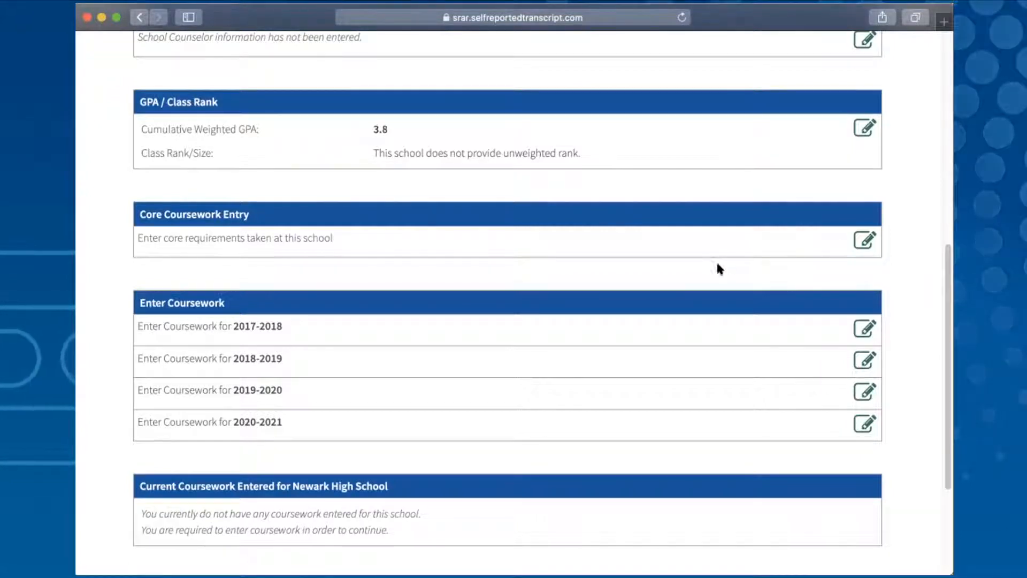
click(852, 241)
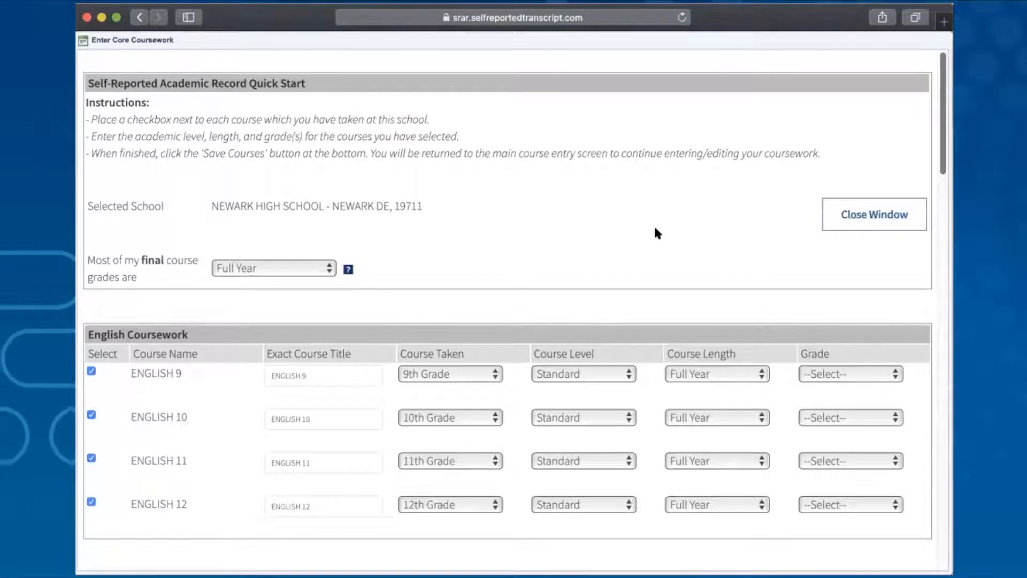
Examine which courses are selected in each subject, from English through World Language coursework.
scroll(654, 228, down, 5)
scroll(654, 229, down, 5)
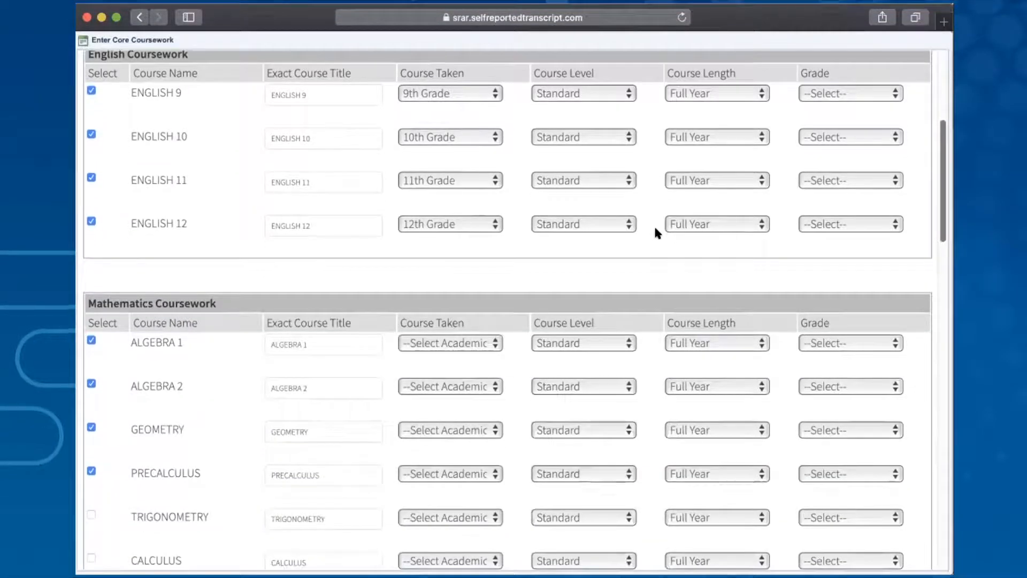
scroll(654, 229, down, 6)
scroll(655, 230, down, 3)
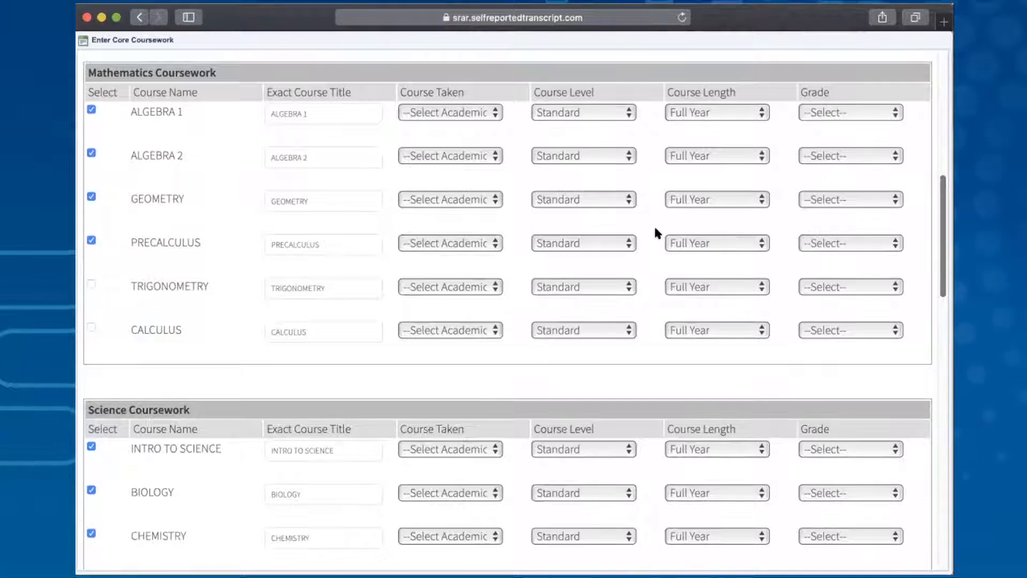
scroll(655, 230, down, 6)
scroll(657, 231, down, 2)
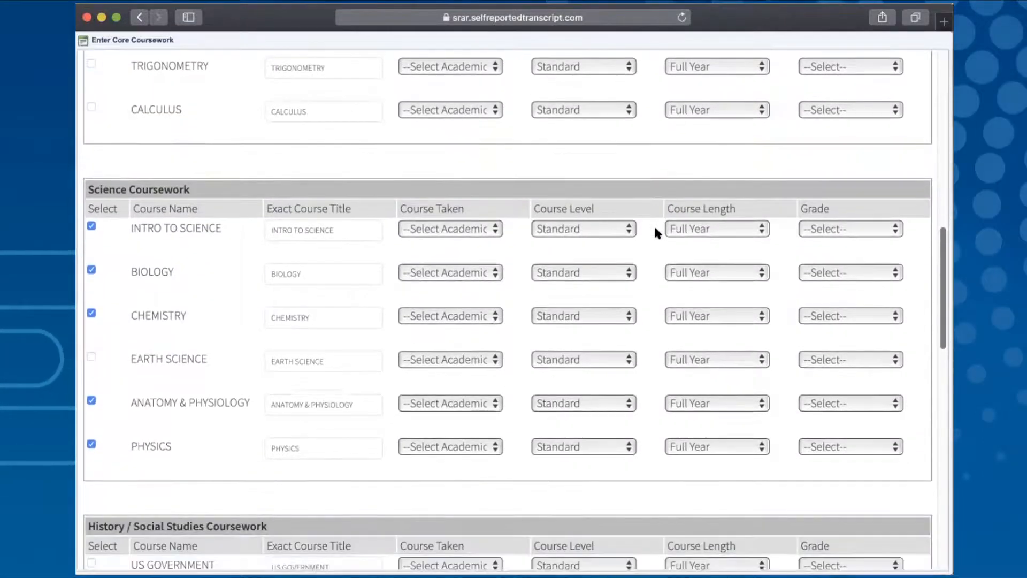
scroll(657, 231, down, 7)
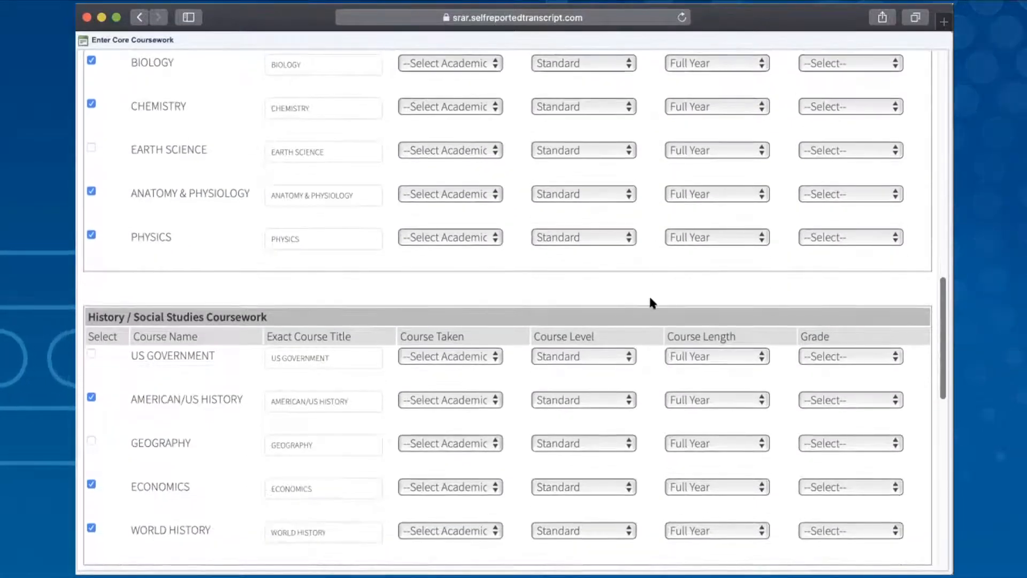
scroll(650, 298, down, 9)
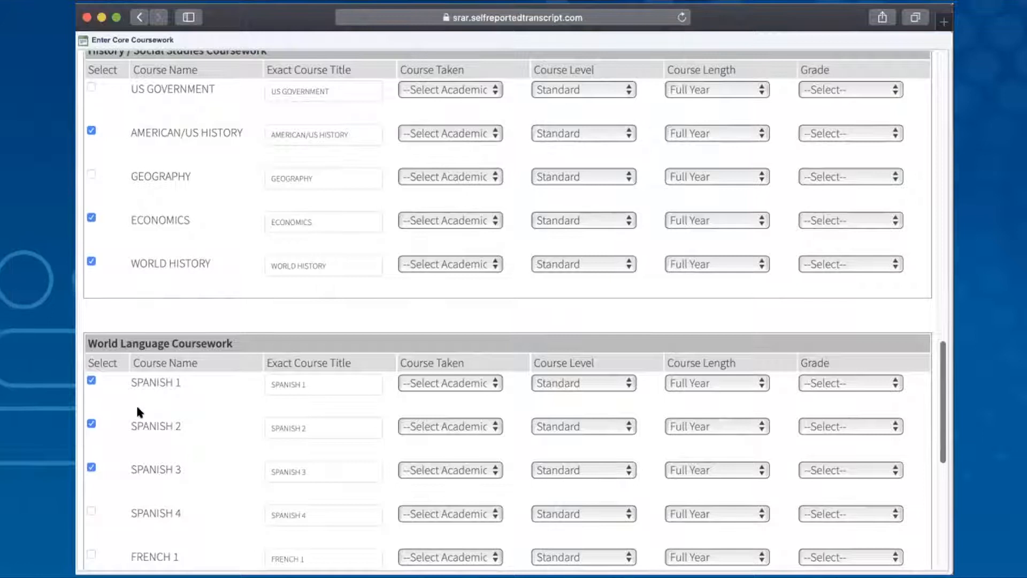
Deselect Spanish 1, Spanish 2 and Spanish 3 in the World Language coursework.
click(91, 381)
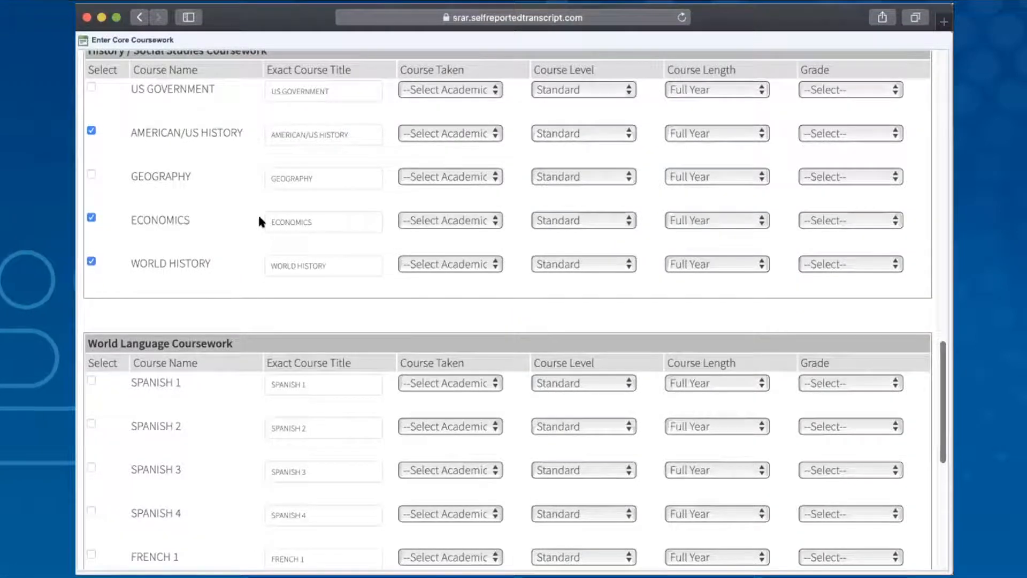
scroll(259, 217, up, 2)
scroll(259, 217, up, 5)
click(92, 386)
Examine the exact course title and the available Course Taken options for English 9.
scroll(169, 304, up, 10)
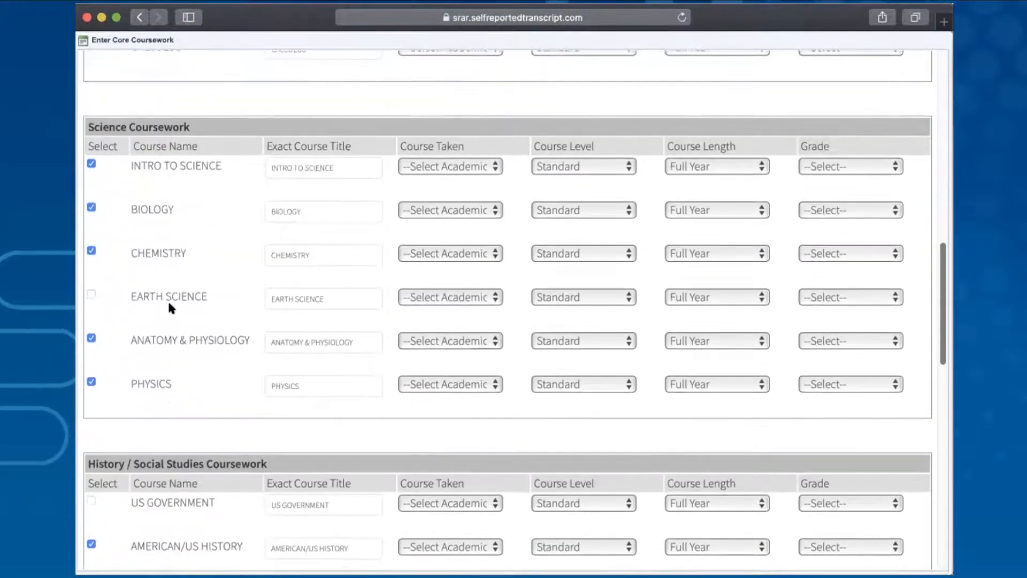
scroll(169, 305, up, 13)
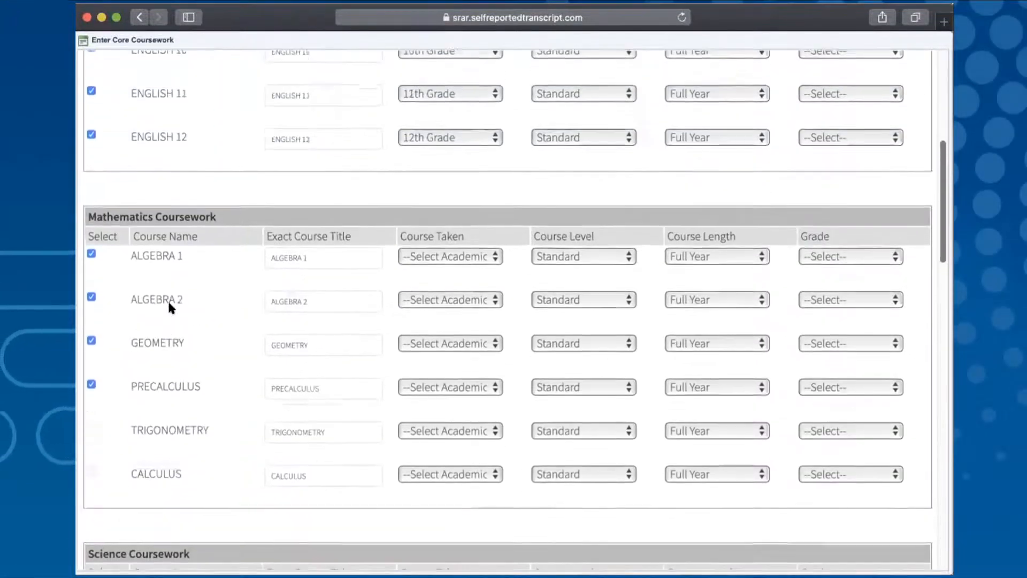
scroll(170, 307, up, 7)
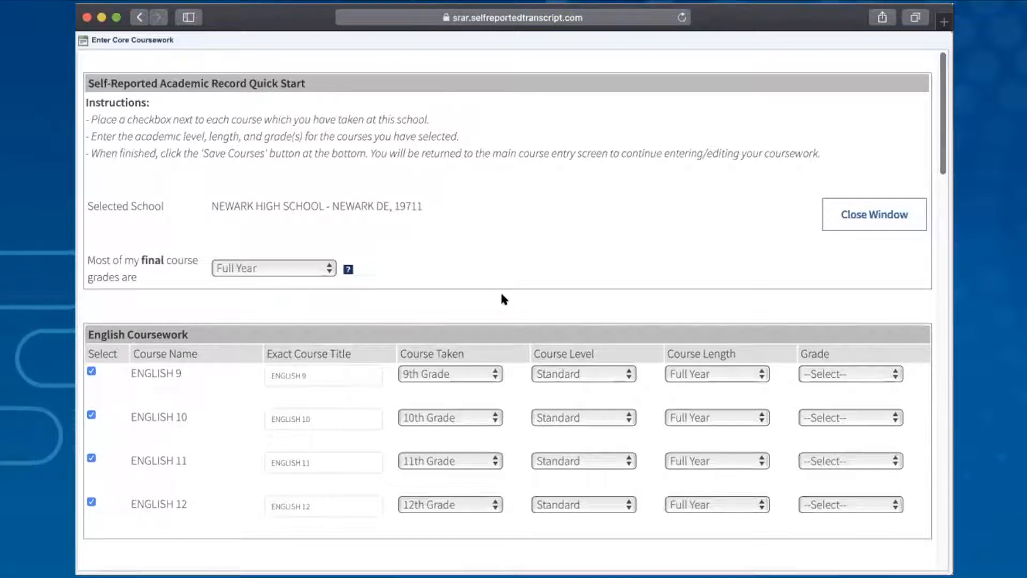
scroll(661, 257, down, 1)
scroll(661, 257, down, 2)
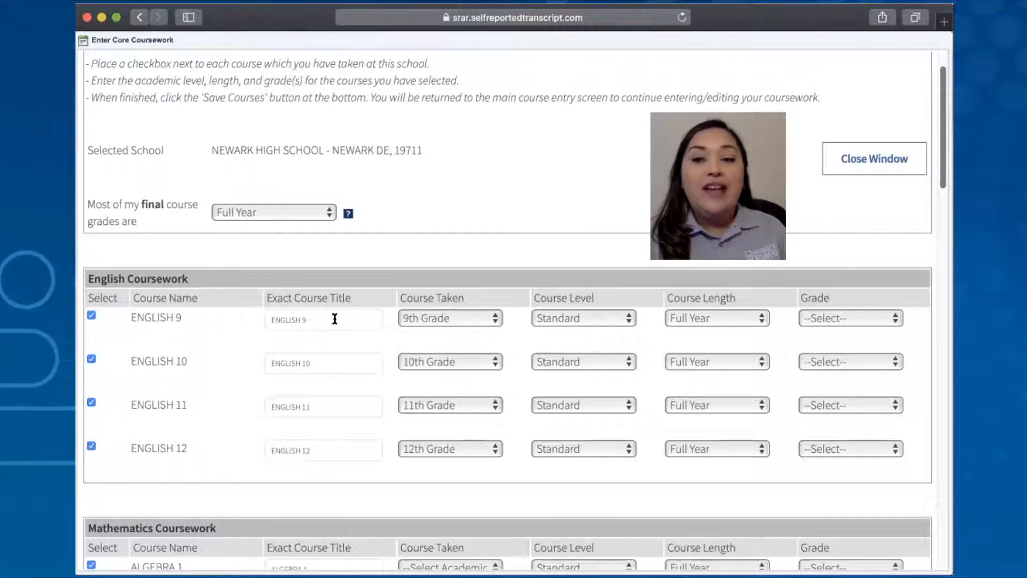
drag(341, 318, 248, 318)
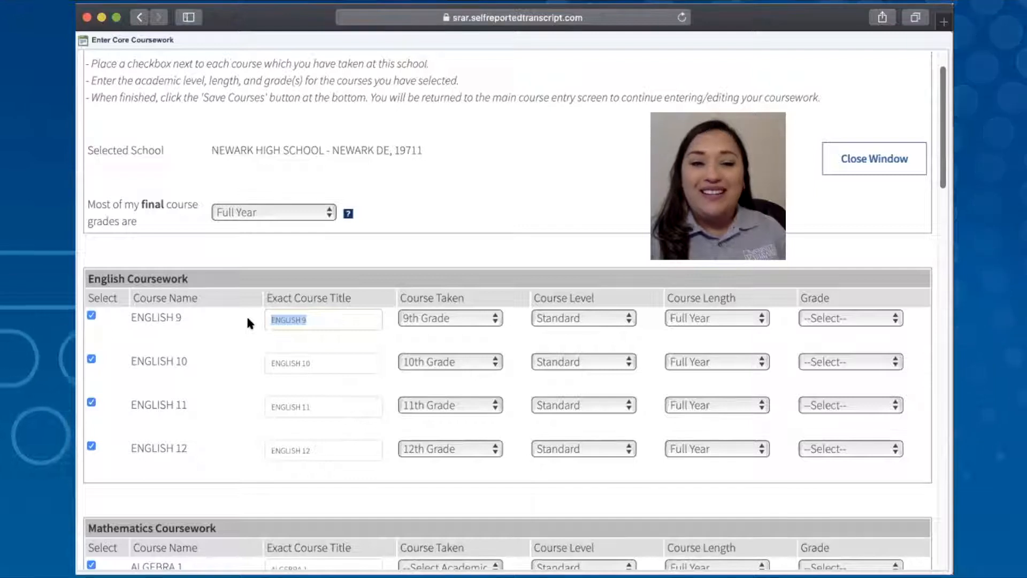
click(248, 323)
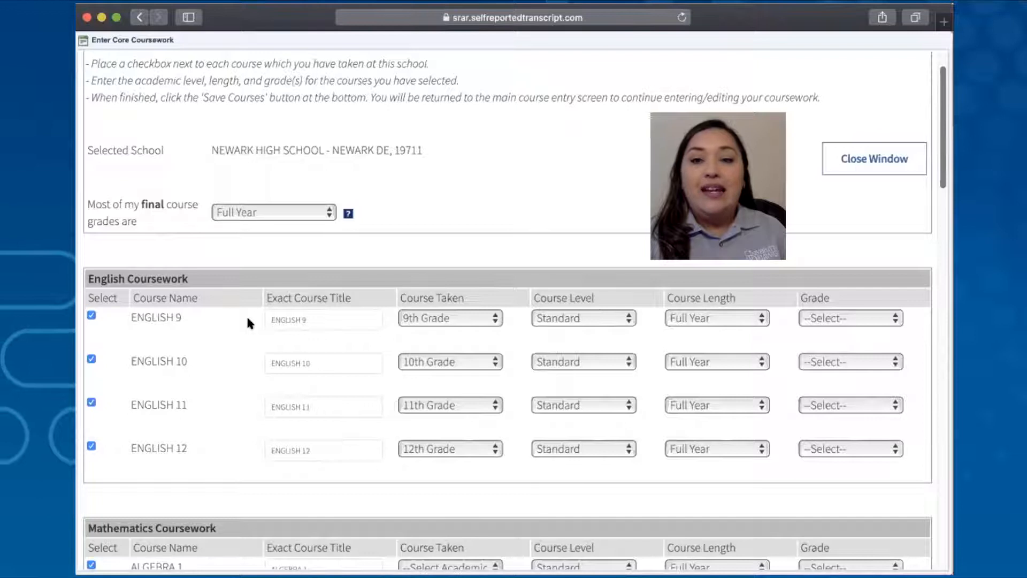
click(495, 320)
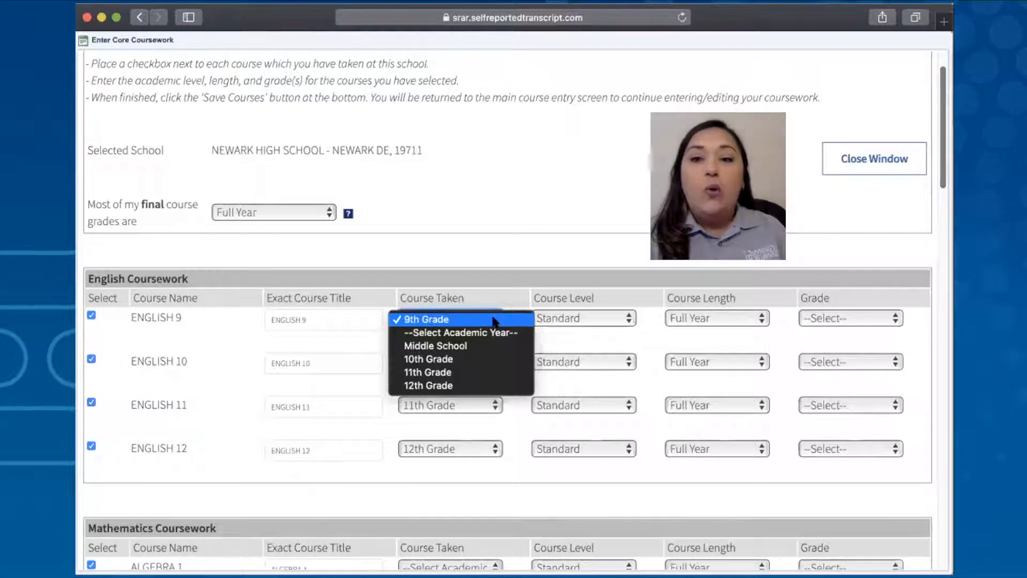
click(493, 319)
Set the grade year taken to 10th Grade for Geometry and 12th Grade for Precalculus.
scroll(493, 320, down, 5)
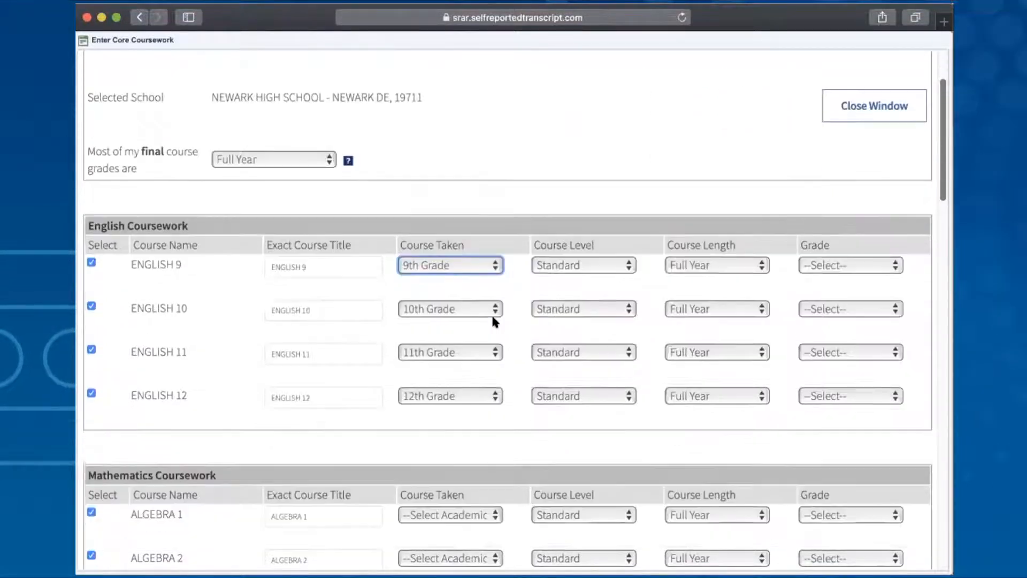
scroll(493, 321, down, 1)
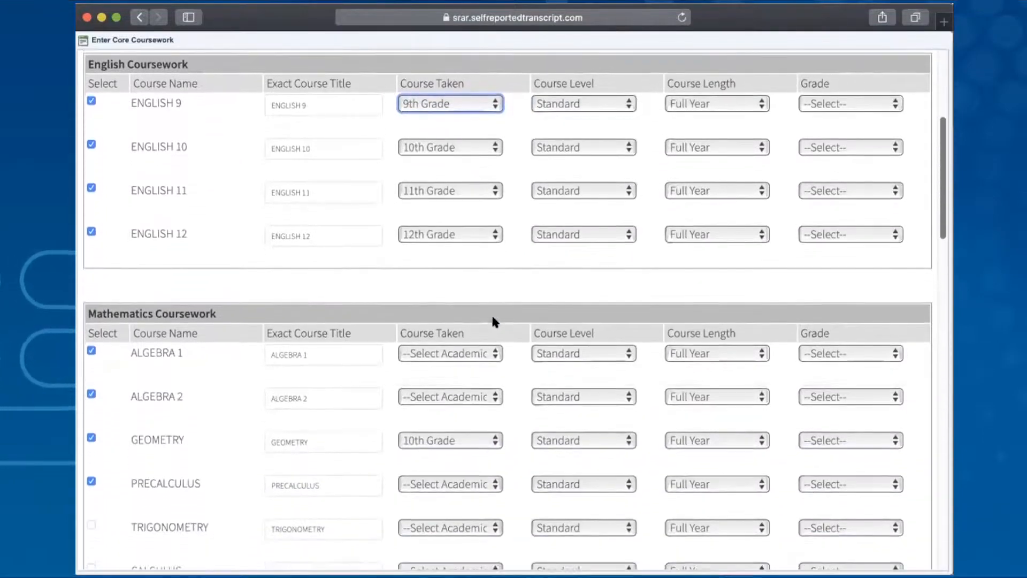
click(441, 441)
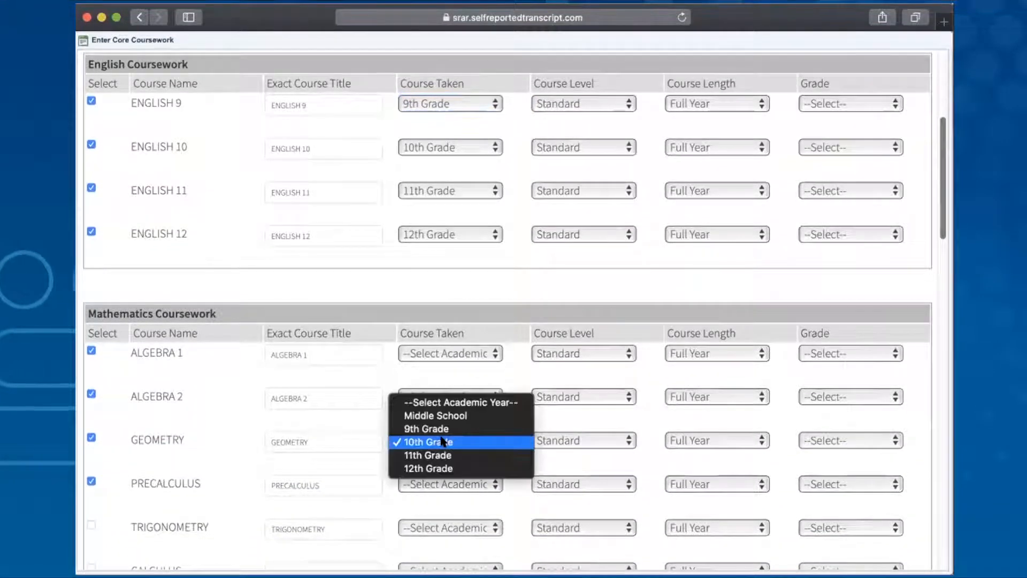
click(441, 441)
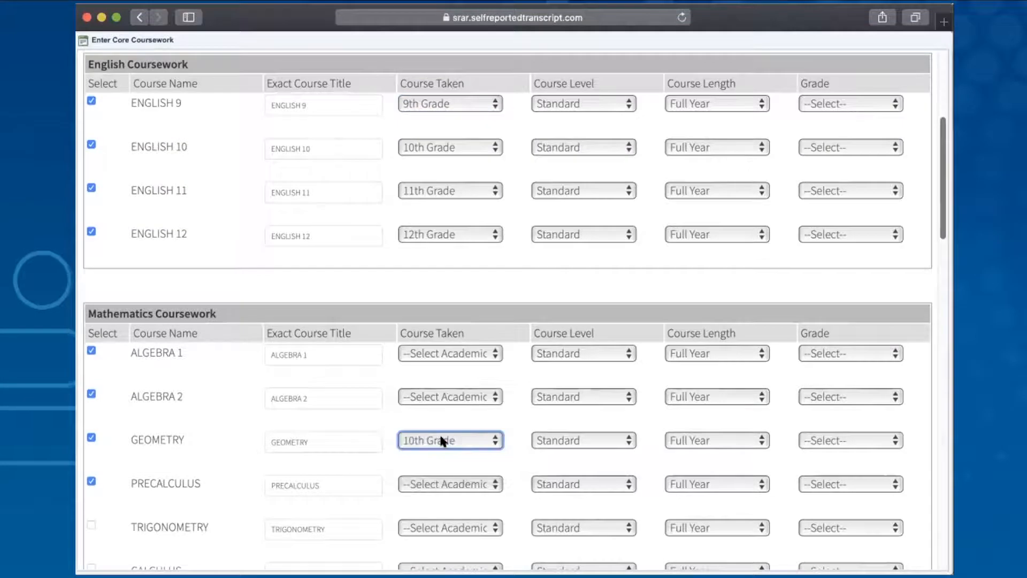
click(441, 484)
click(442, 551)
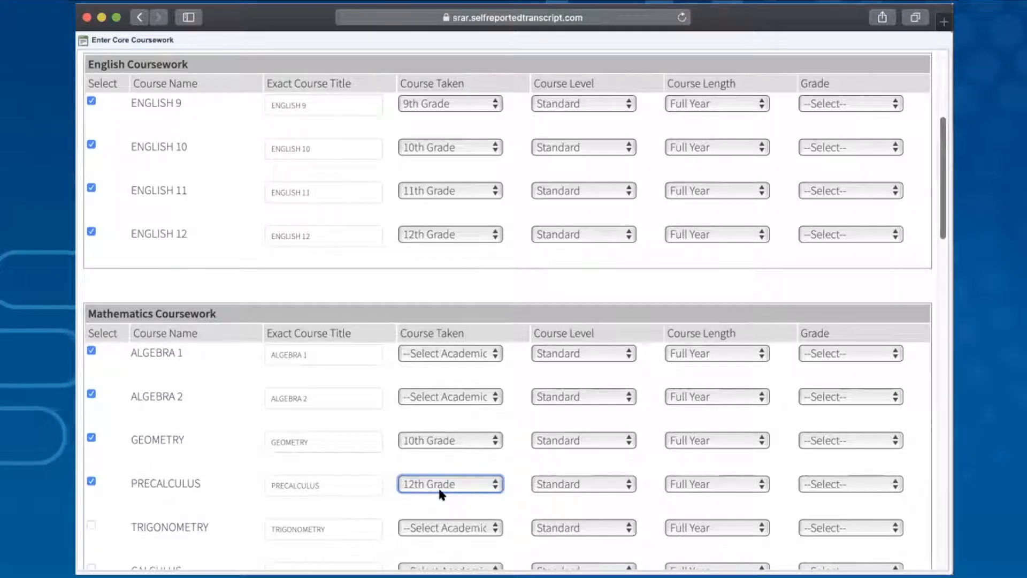
Deselect English 12 in the English coursework and select it again.
scroll(454, 332, up, 3)
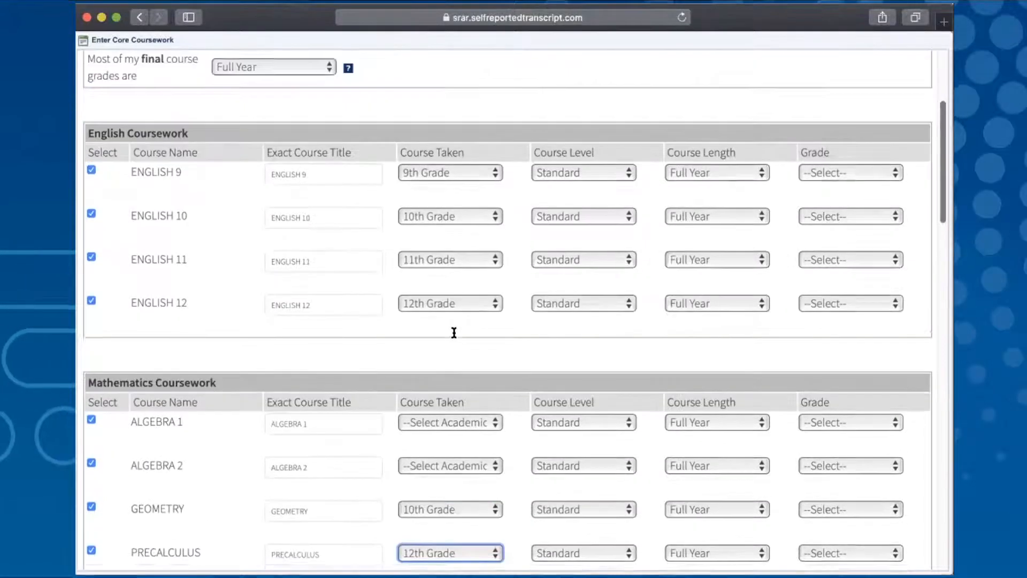
scroll(454, 332, up, 2)
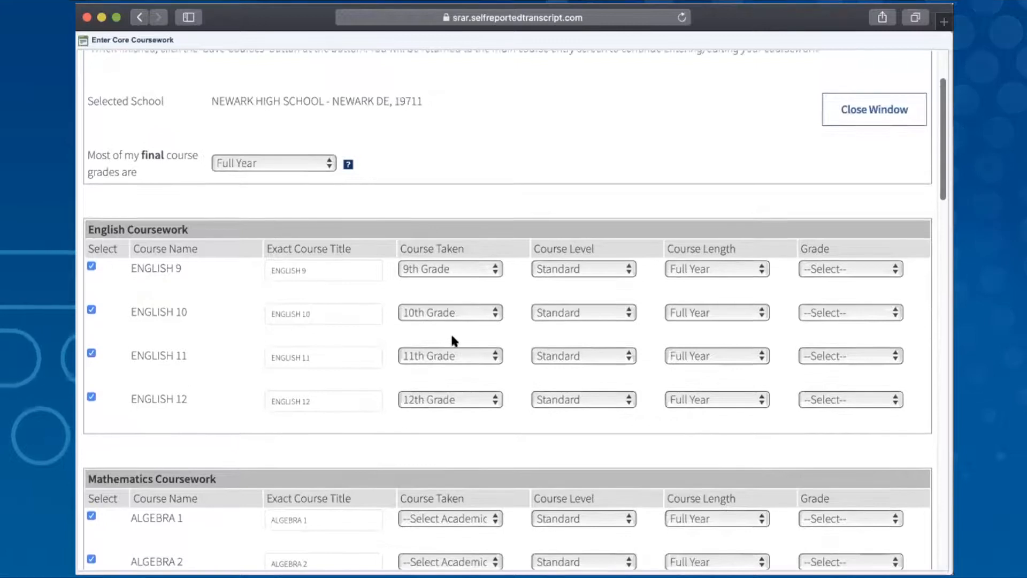
click(91, 397)
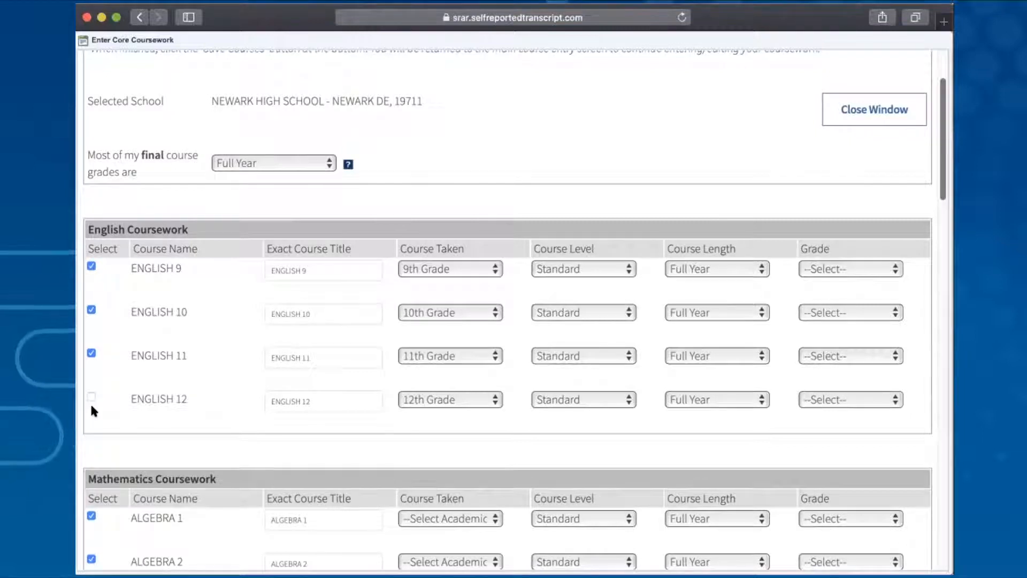
click(92, 398)
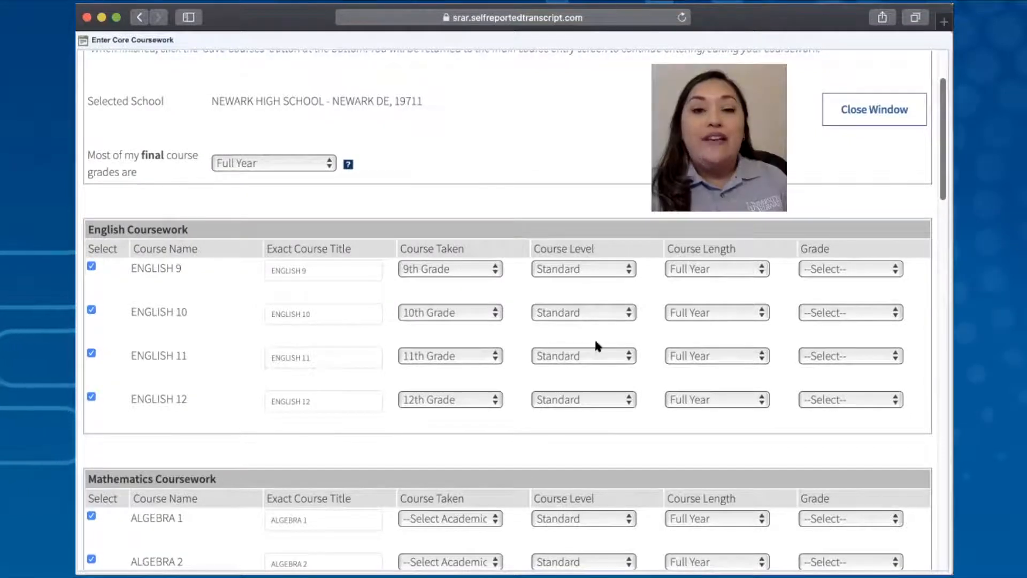
Examine the available course level, course length and grade options for English 9.
click(611, 272)
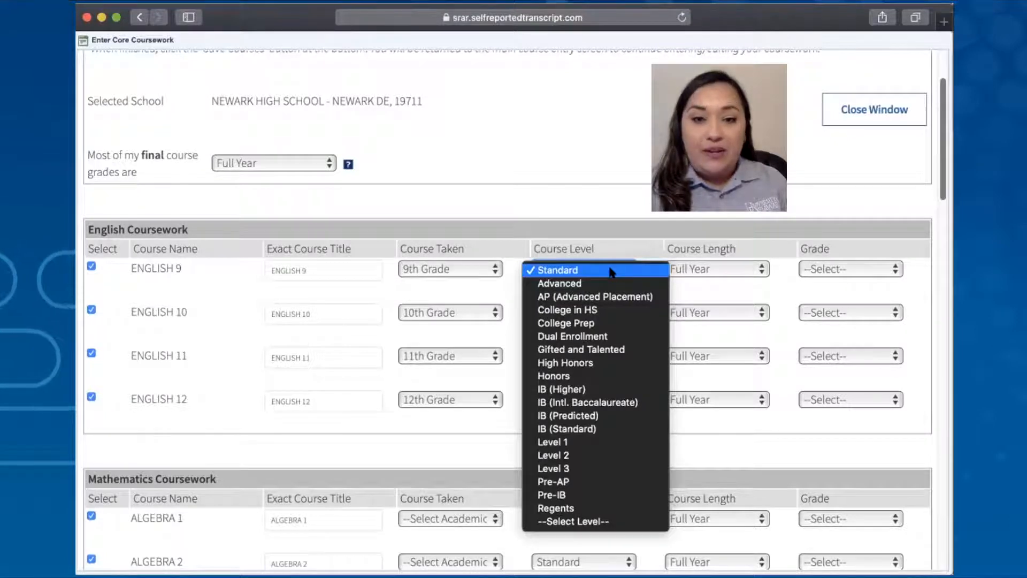
click(609, 269)
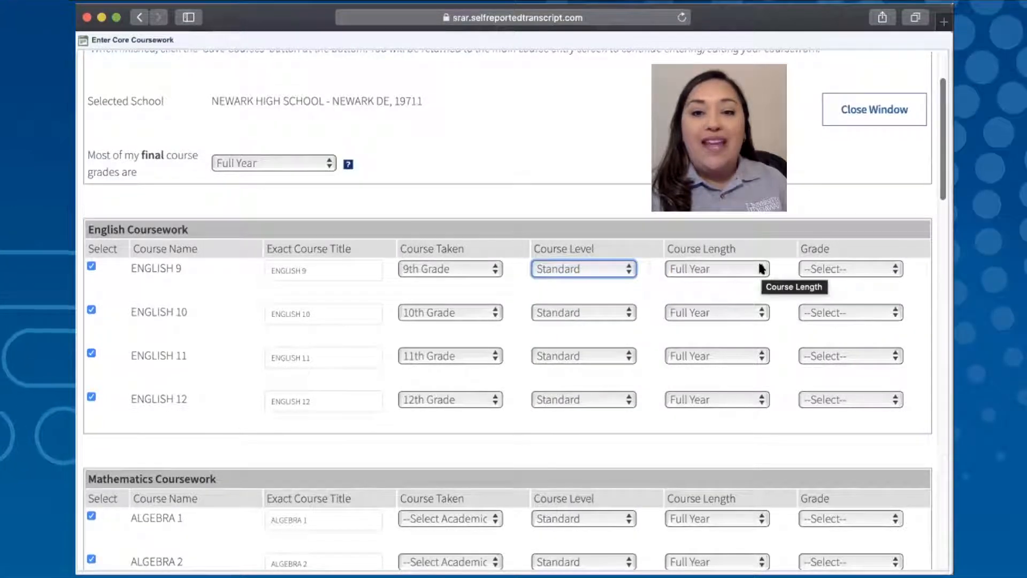
click(762, 268)
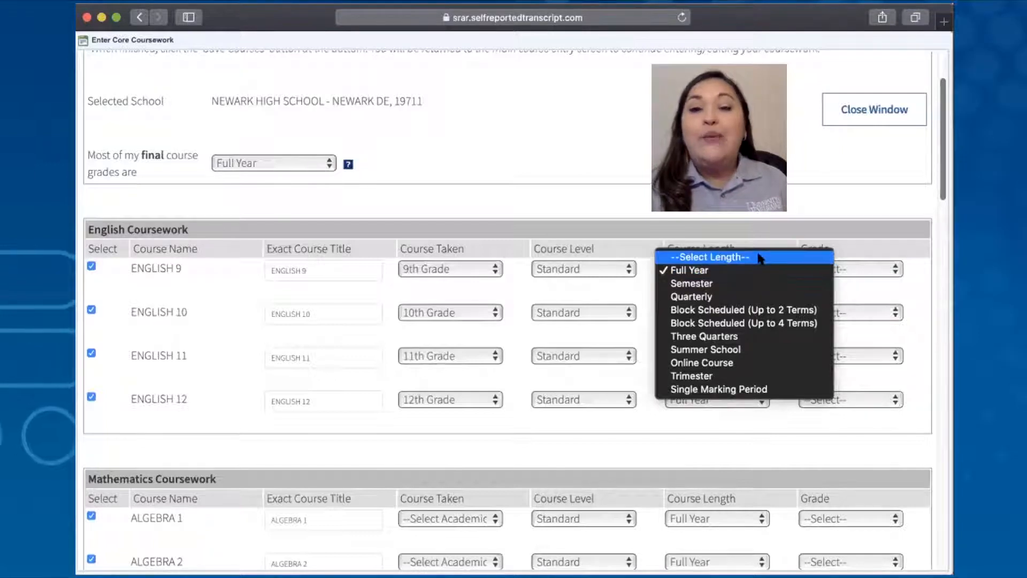
click(754, 271)
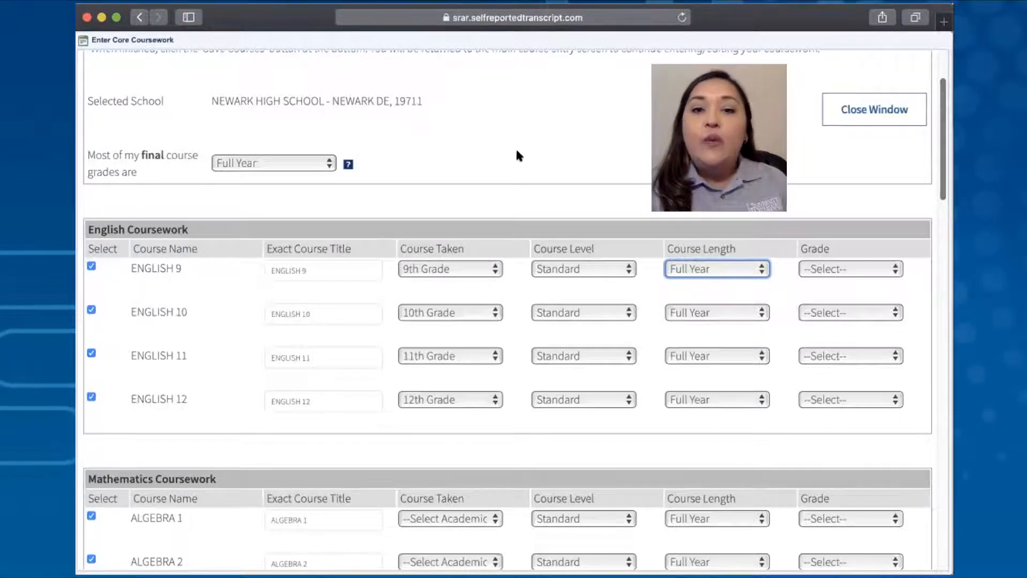
click(828, 269)
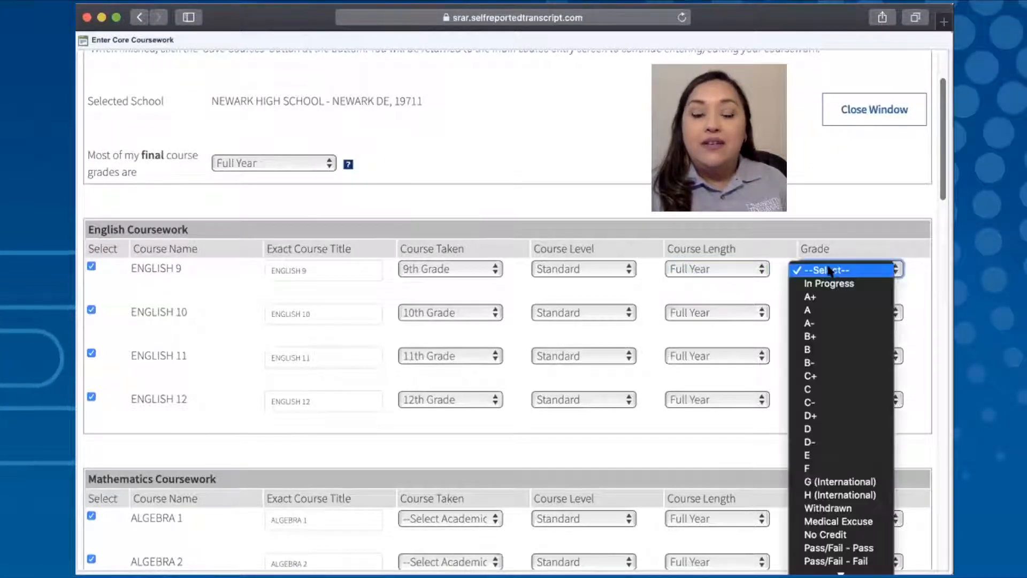
click(829, 270)
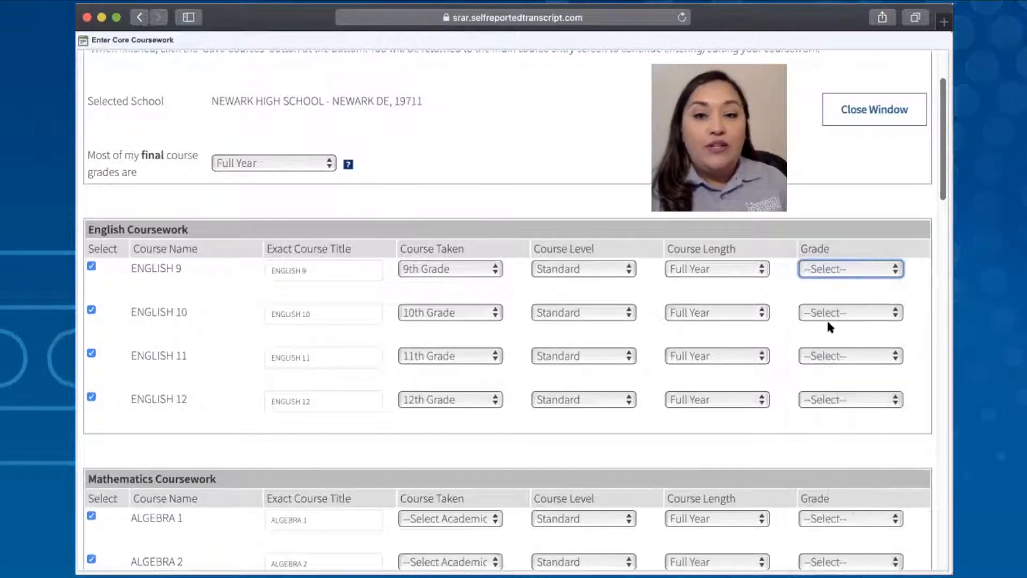
Set the grade for English 12 to In Progress.
click(822, 405)
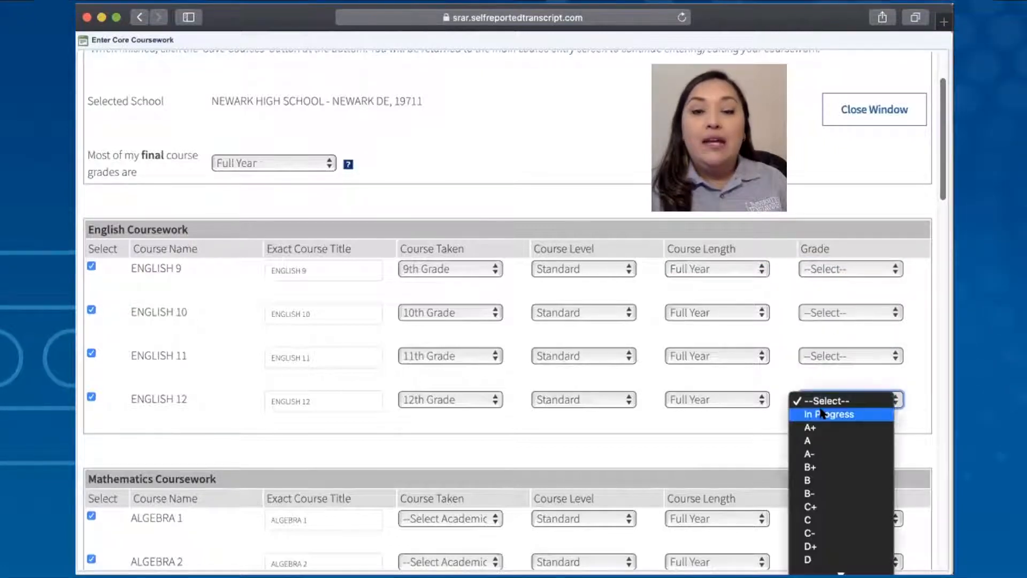
click(822, 413)
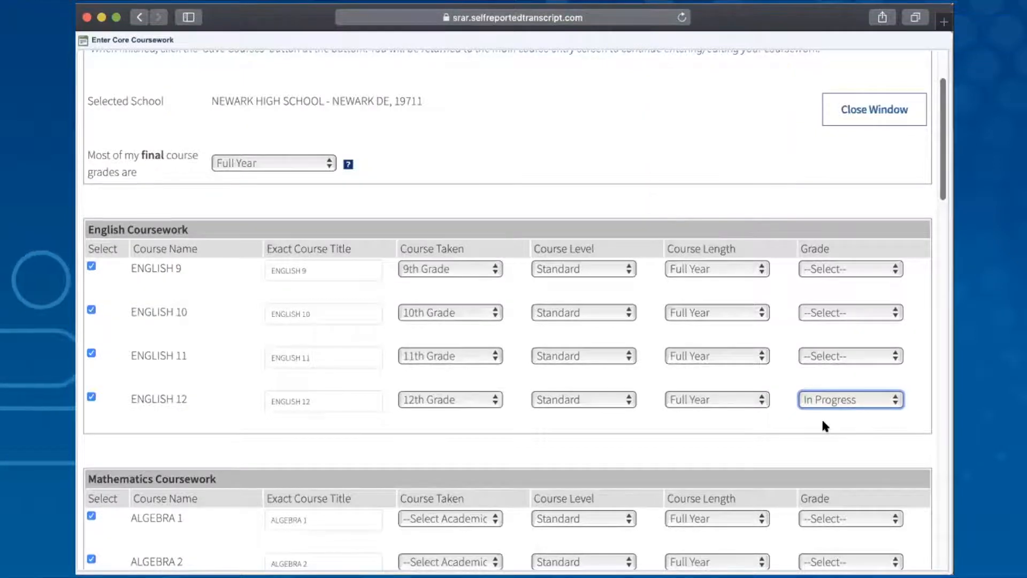
click(826, 407)
Deselect Geometry and select Calculus in the Mathematics coursework.
scroll(826, 406, down, 1)
scroll(826, 406, down, 5)
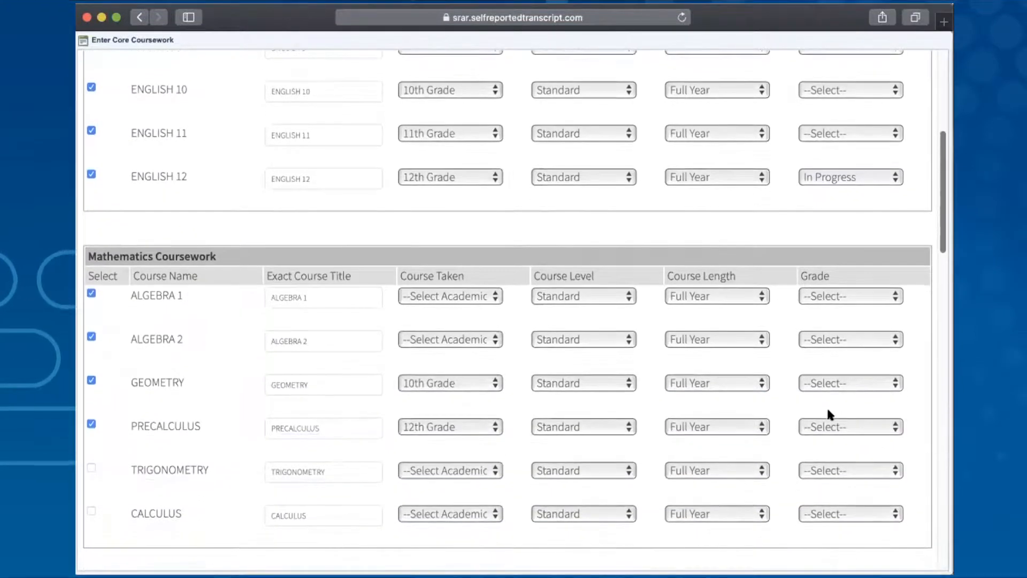
click(91, 380)
click(92, 513)
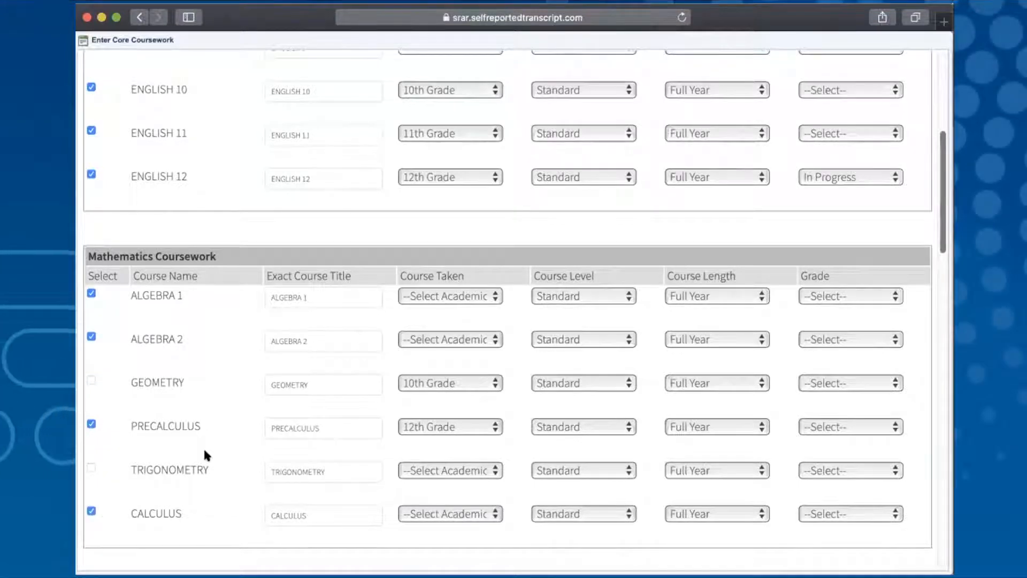
Select Biology and Earth Science, deselect Anatomy & Physiology in the Science coursework, and highlight Biology's exact course title.
scroll(204, 454, down, 5)
click(92, 443)
click(91, 530)
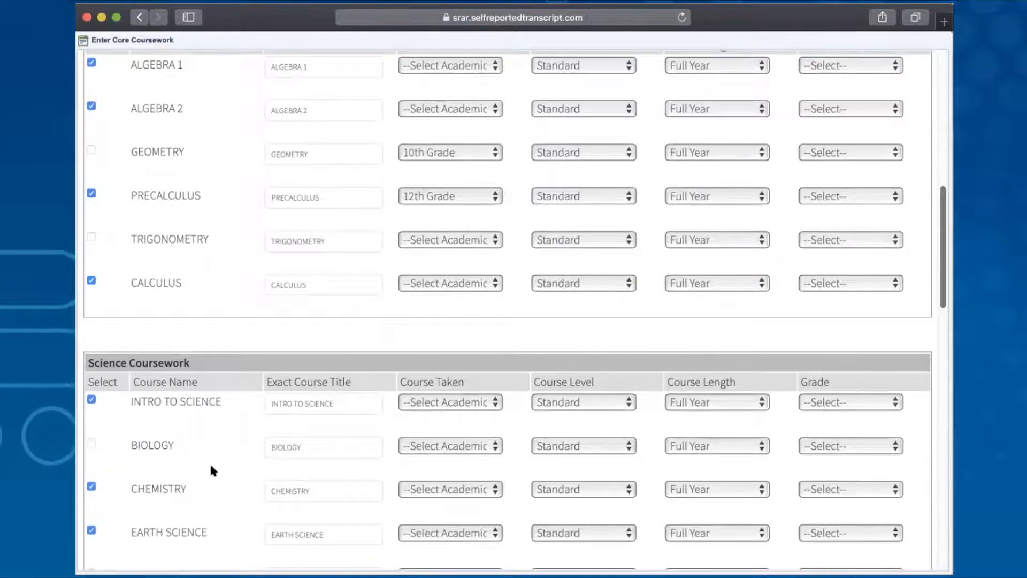
scroll(211, 470, down, 3)
click(90, 461)
click(87, 331)
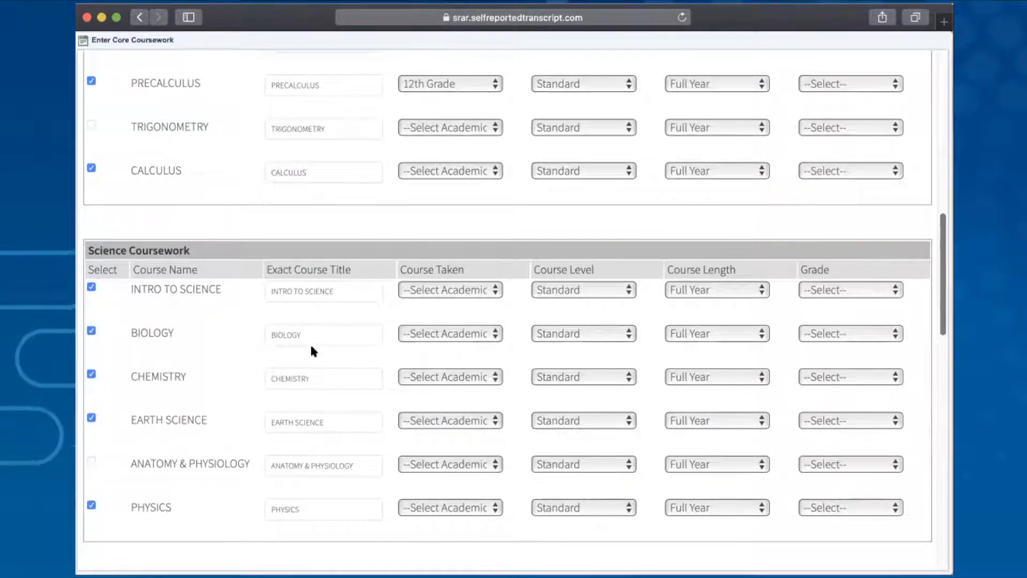
double_click(323, 333)
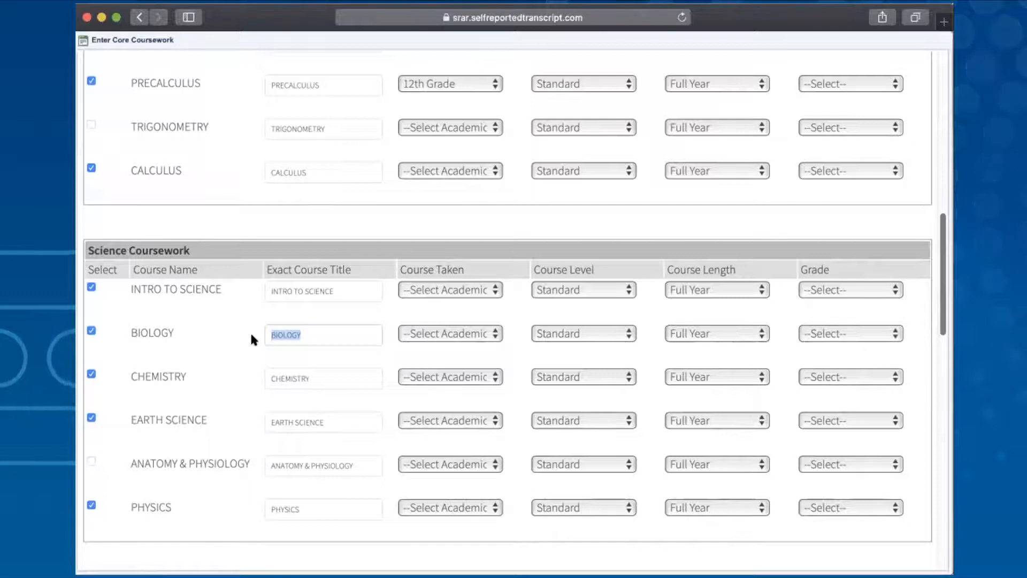
click(252, 339)
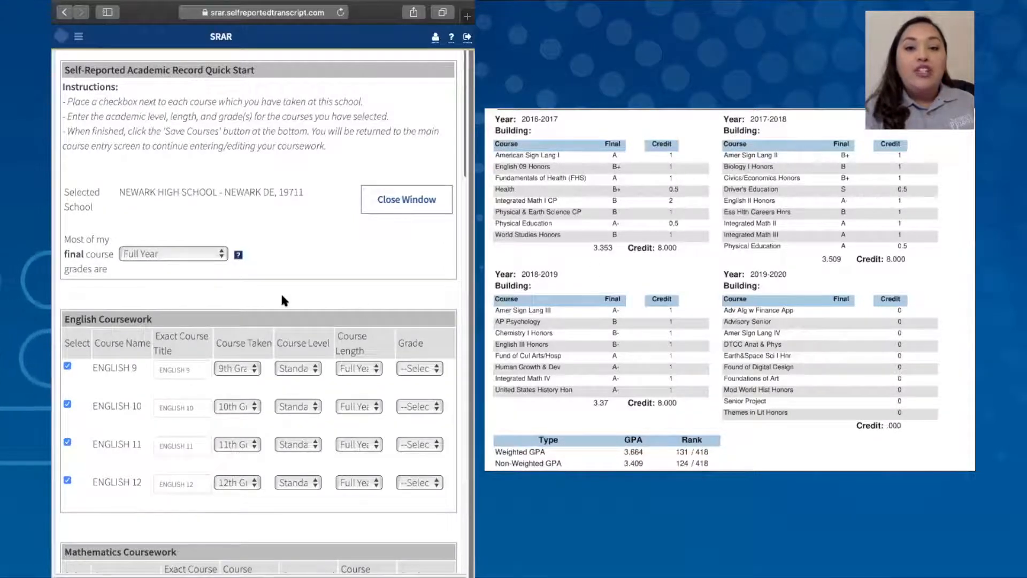
Change the exact course title of English 9 to "ENGLISH 9 Honors" and keep 9th Grade as the year taken.
scroll(282, 299, down, 4)
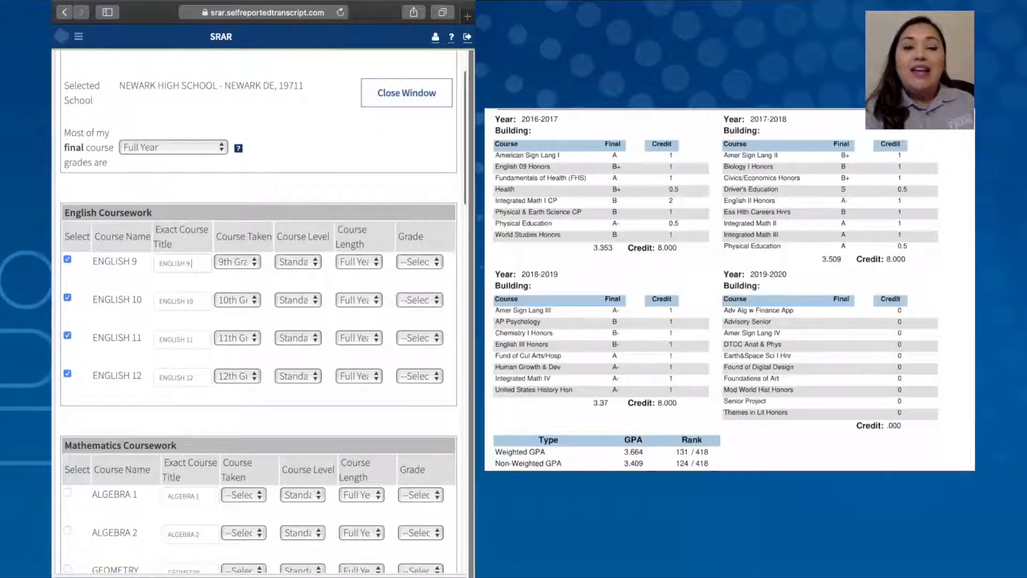
text(onors)
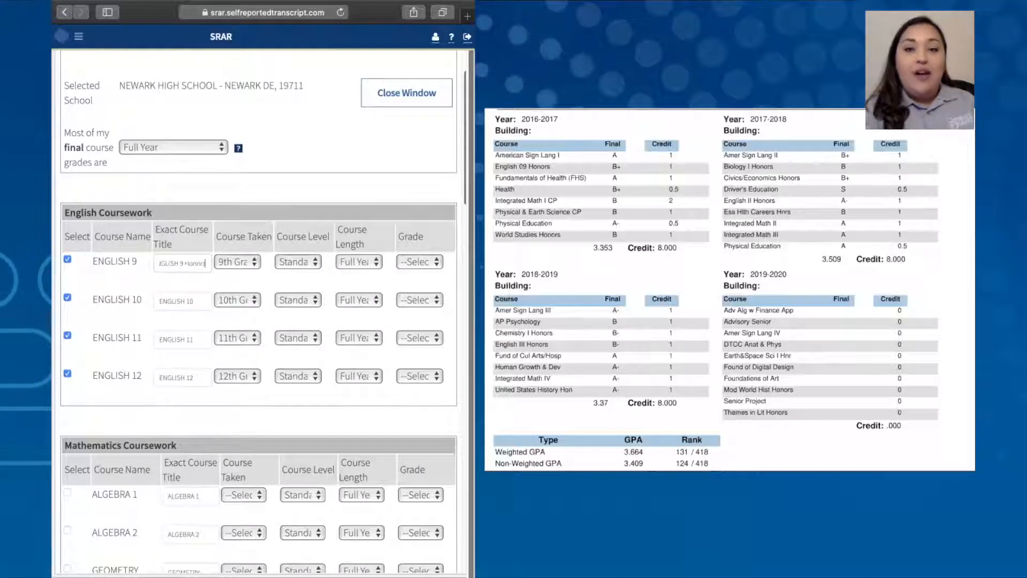
click(252, 258)
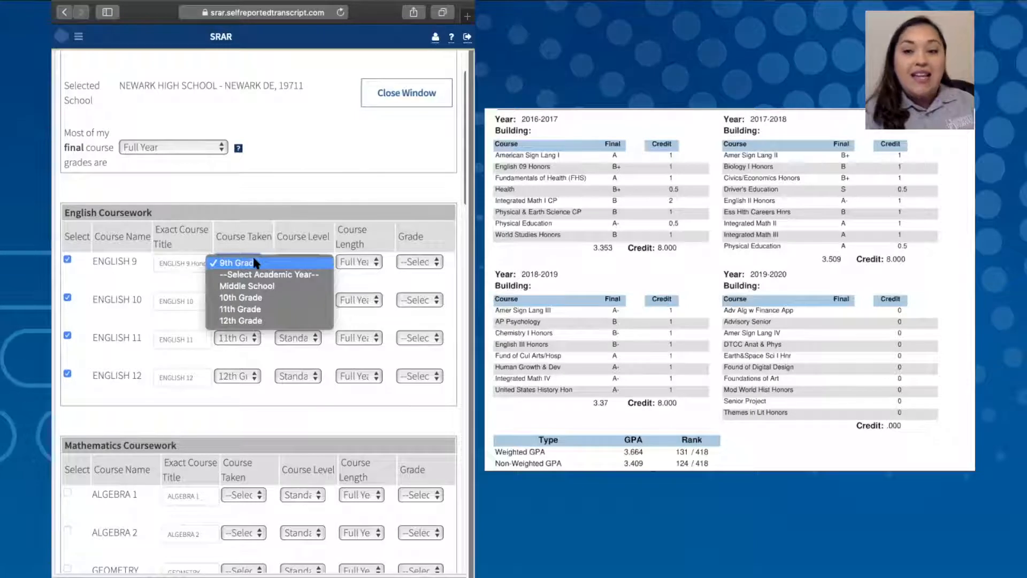
click(253, 261)
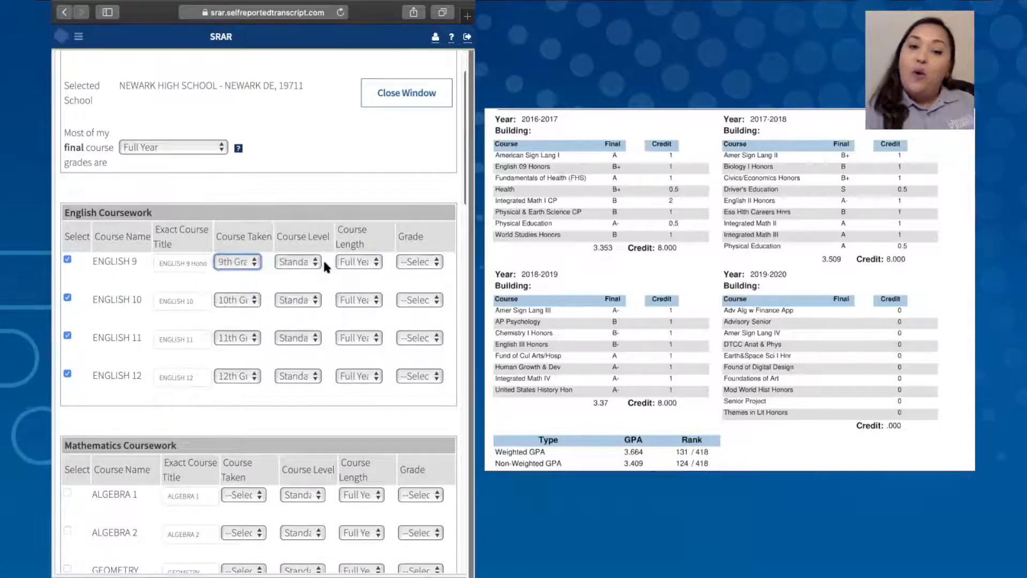
Set the English 9 course level to Honors, the length to Full Year and the grade to B+.
click(313, 262)
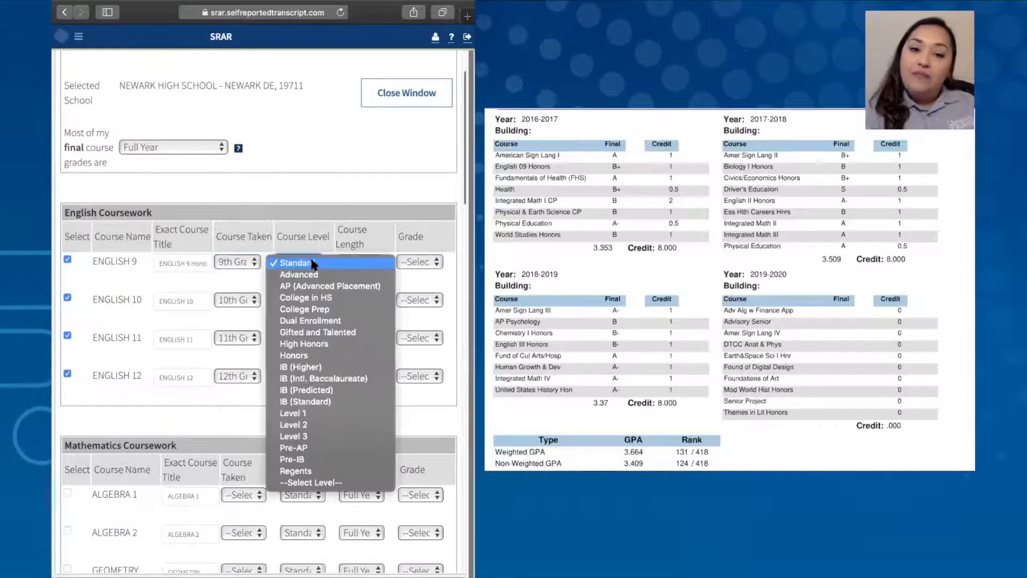
click(313, 354)
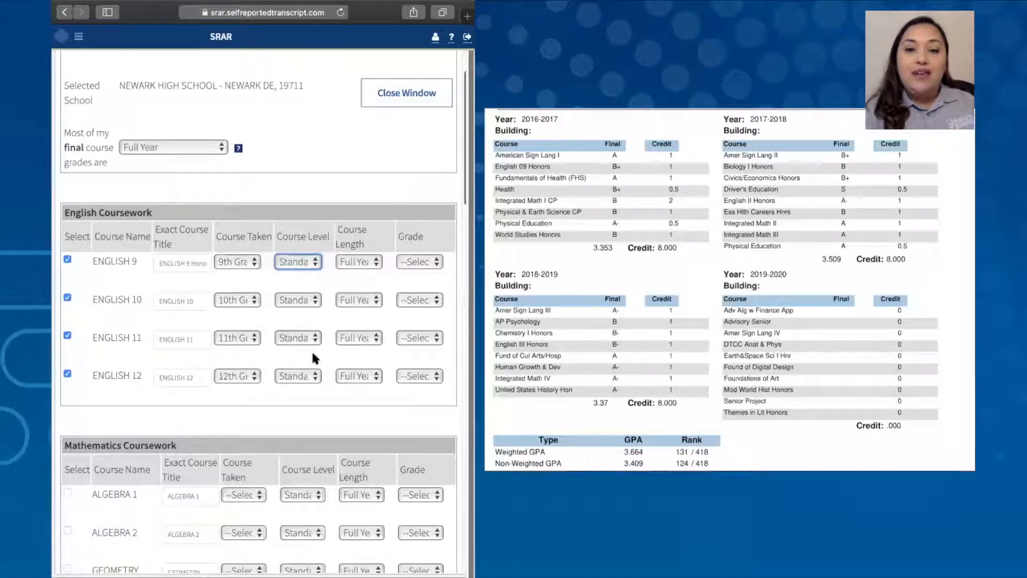
click(375, 262)
click(375, 263)
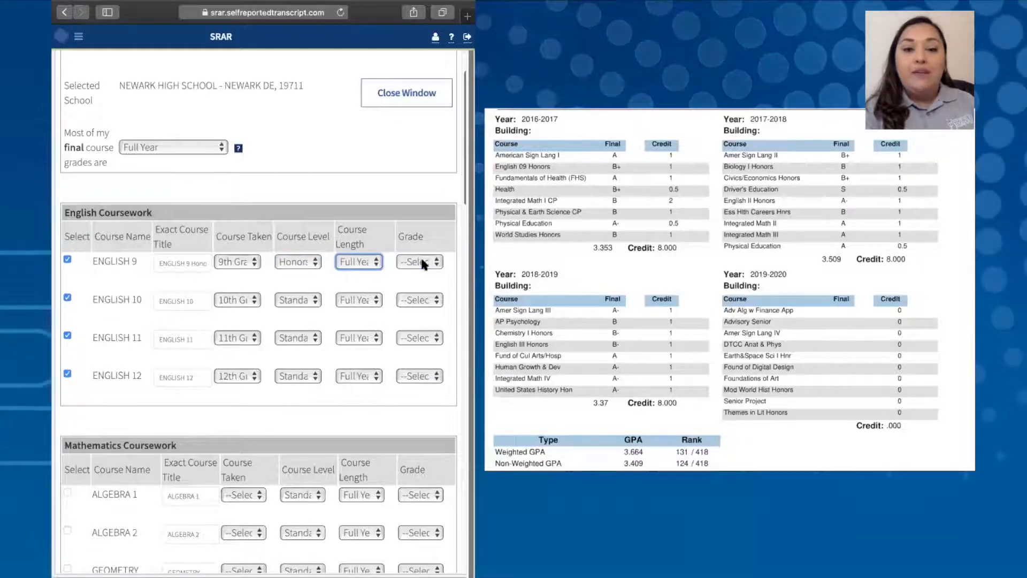
click(421, 260)
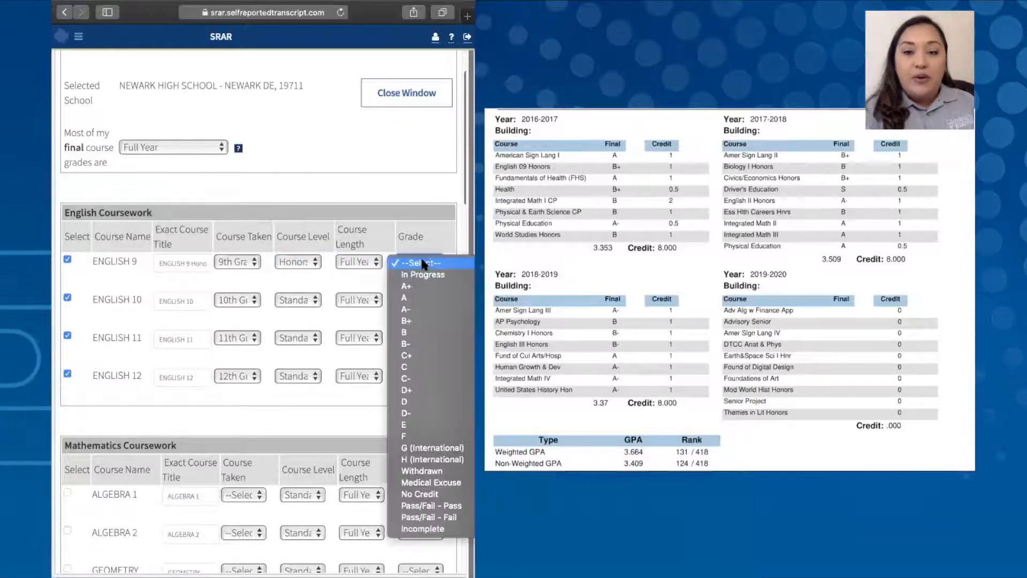
click(423, 319)
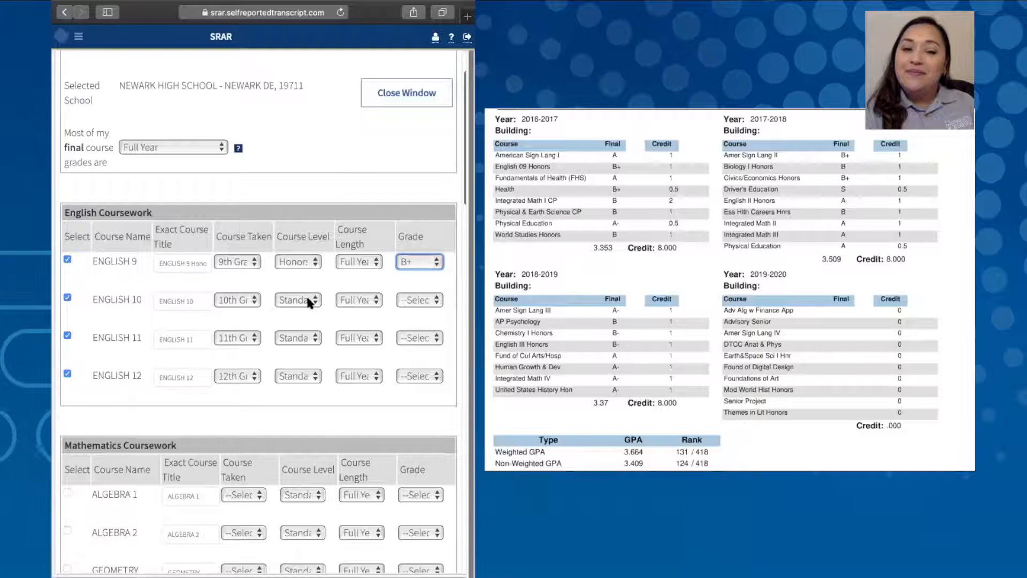
Fill in the English 10 row with the exact title "ENGLISH II Honors", level Honors and grade A-.
click(199, 299)
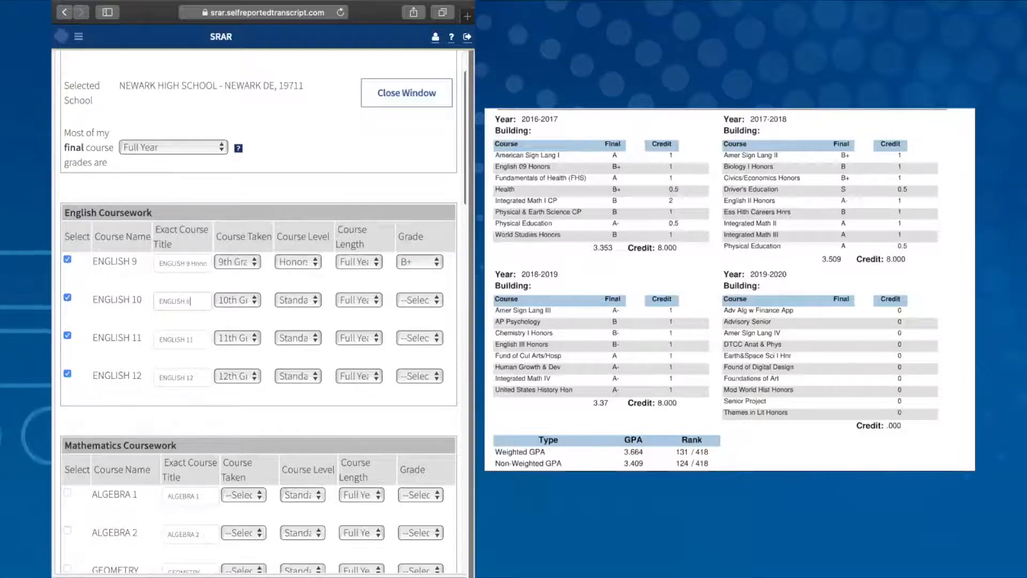
text(Honors)
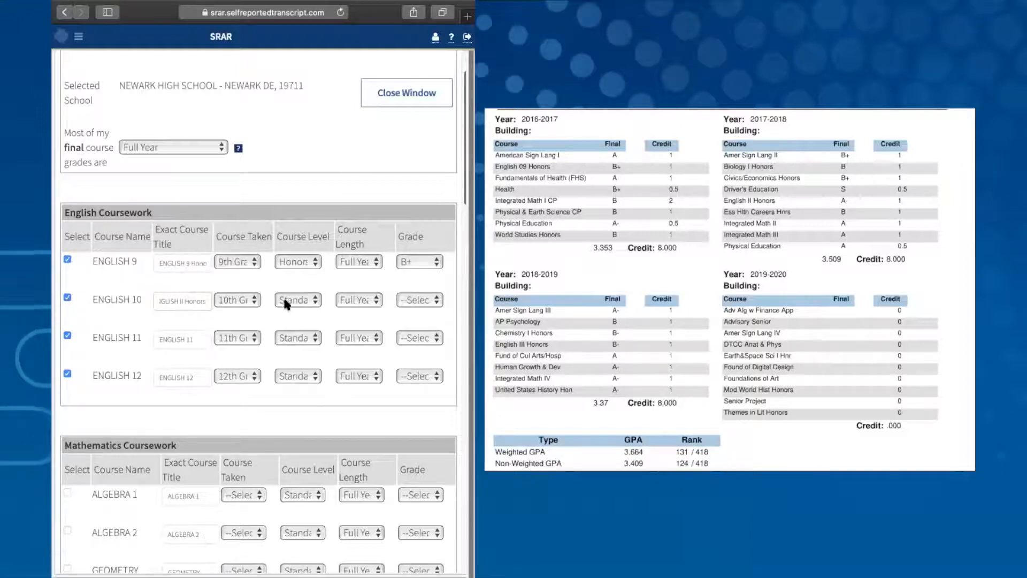
click(286, 304)
click(326, 393)
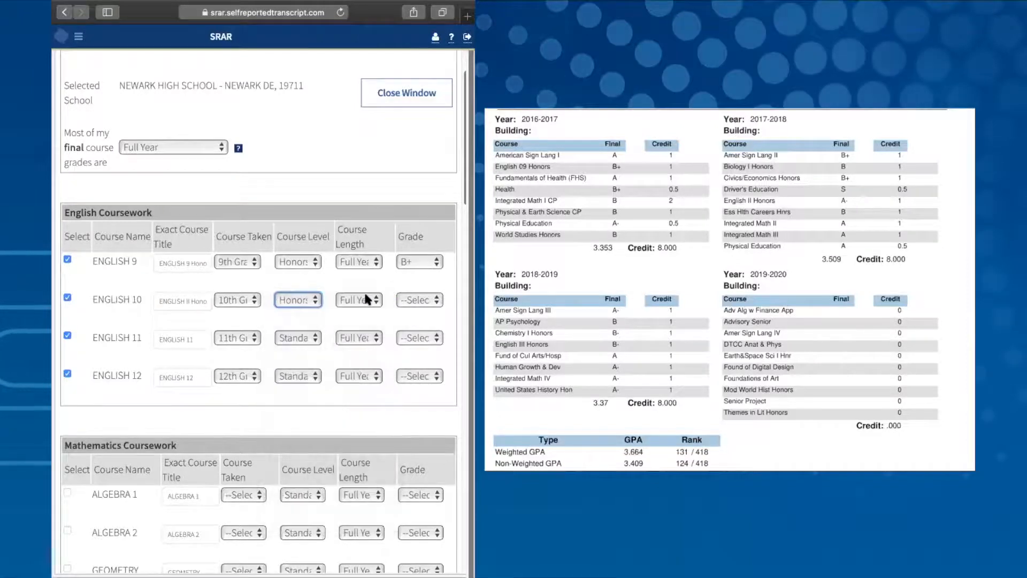
click(413, 299)
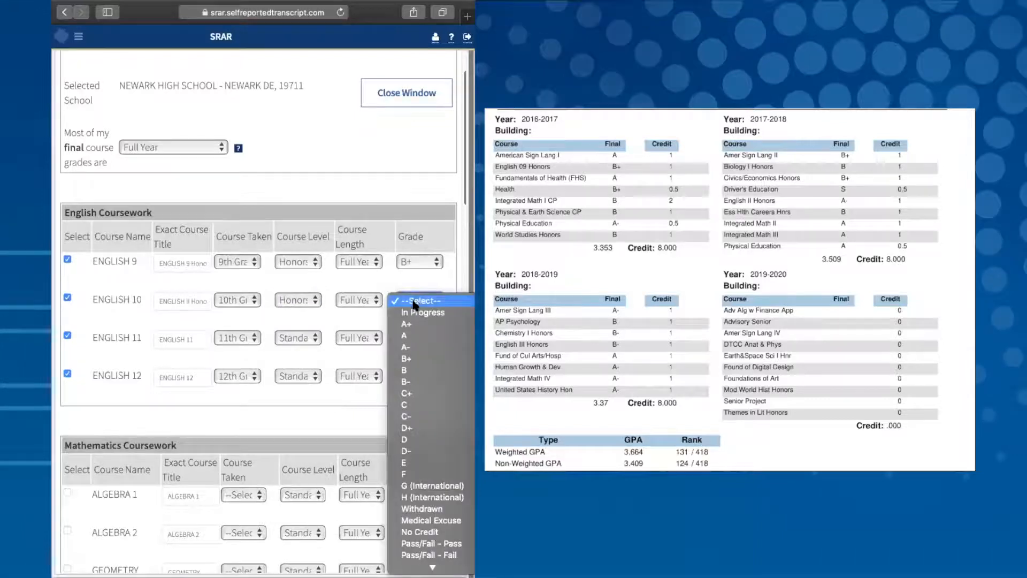
click(414, 348)
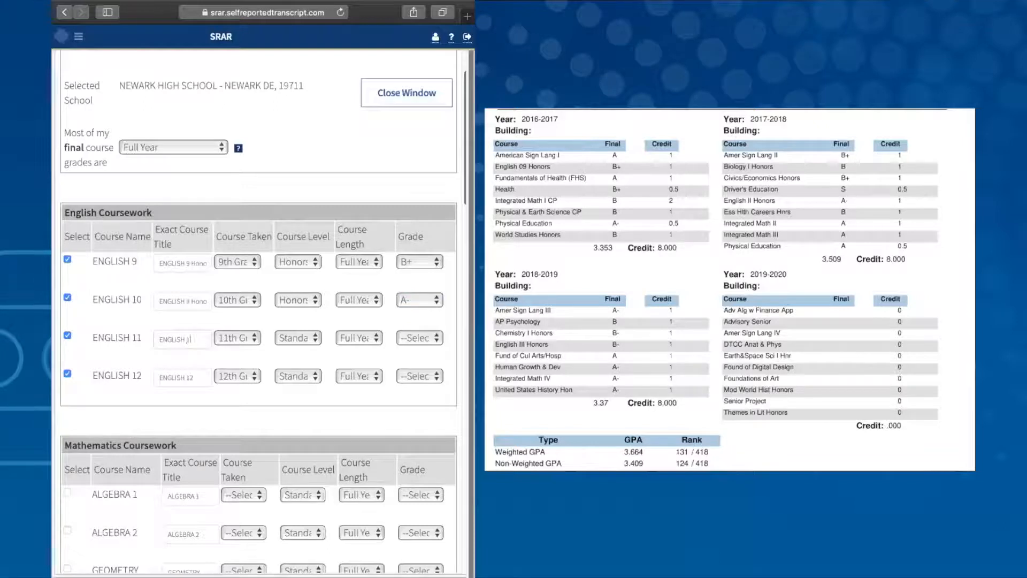
Fill in the English 11 row with the exact title "ENGLISH III Honors", level Honors and grade B-.
text(Honors)
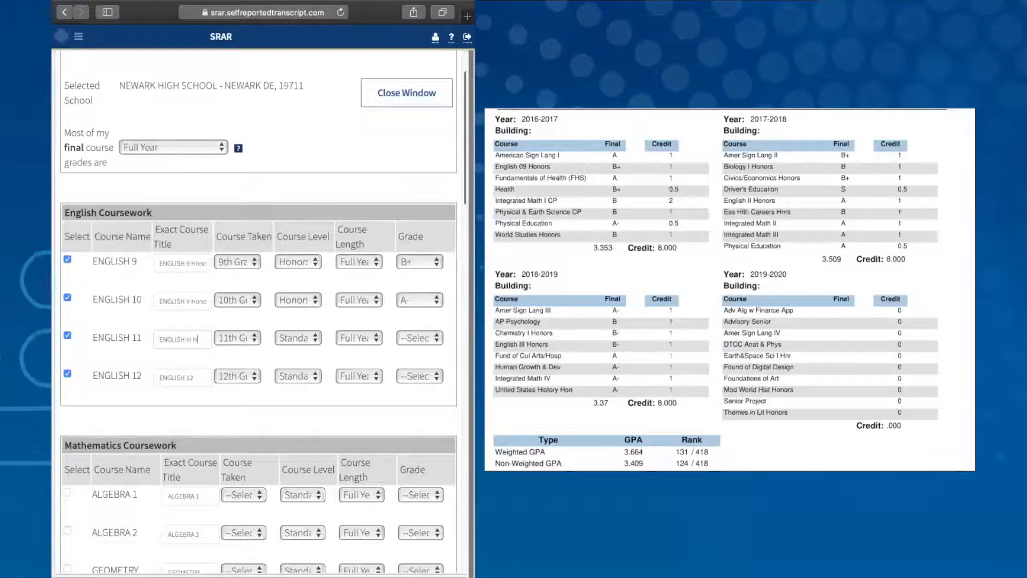
click(314, 340)
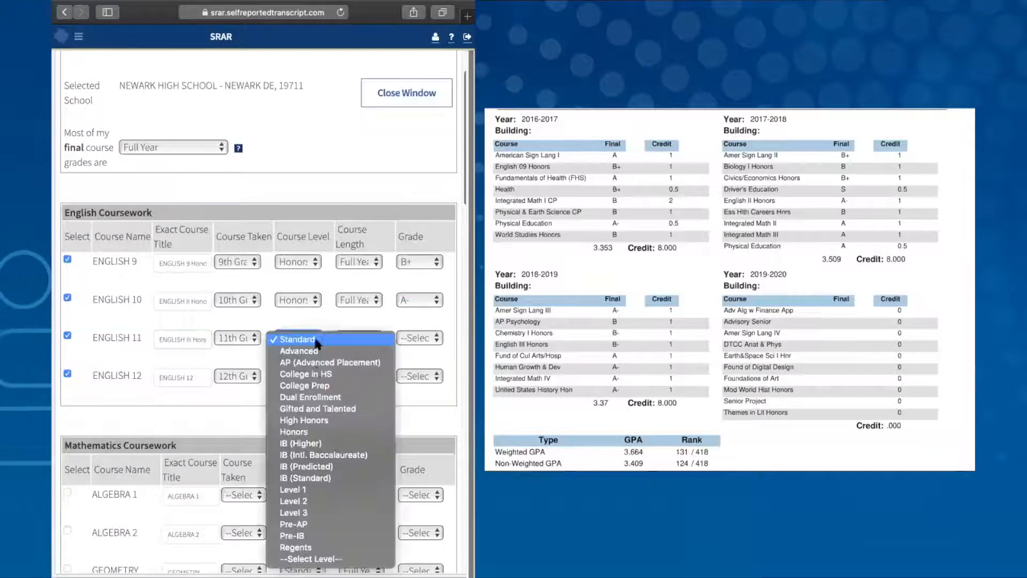
click(318, 432)
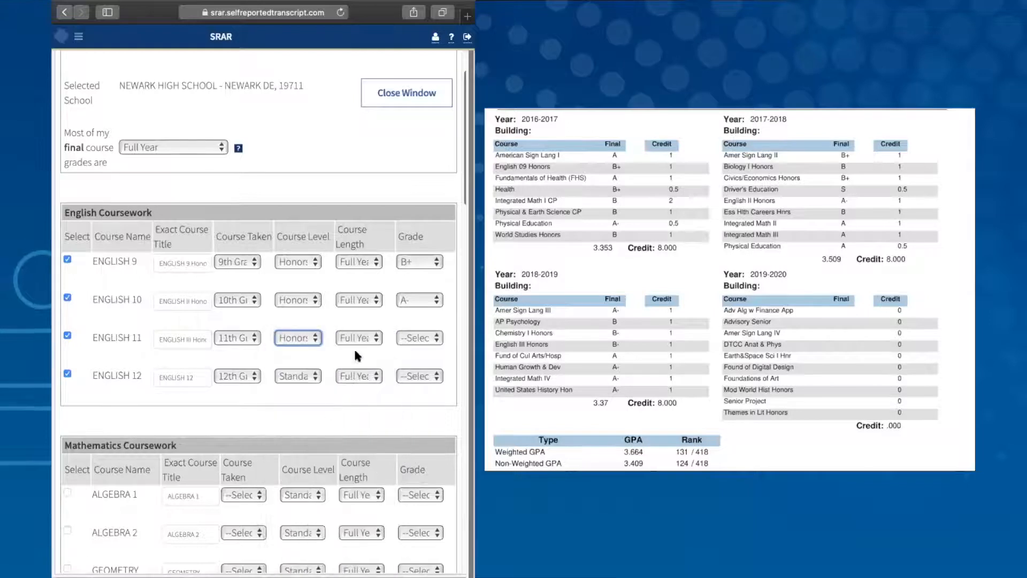
click(425, 344)
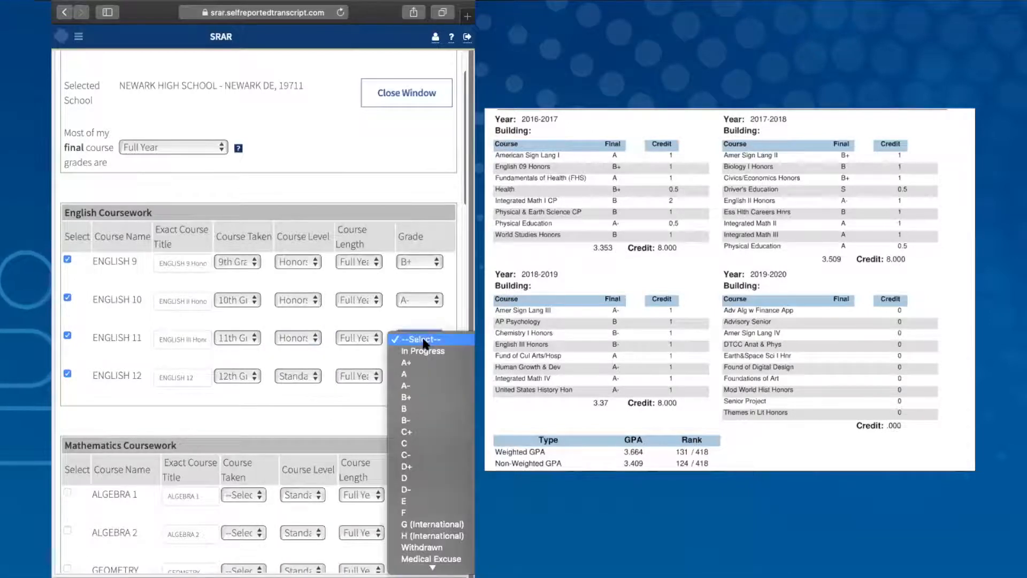
click(416, 420)
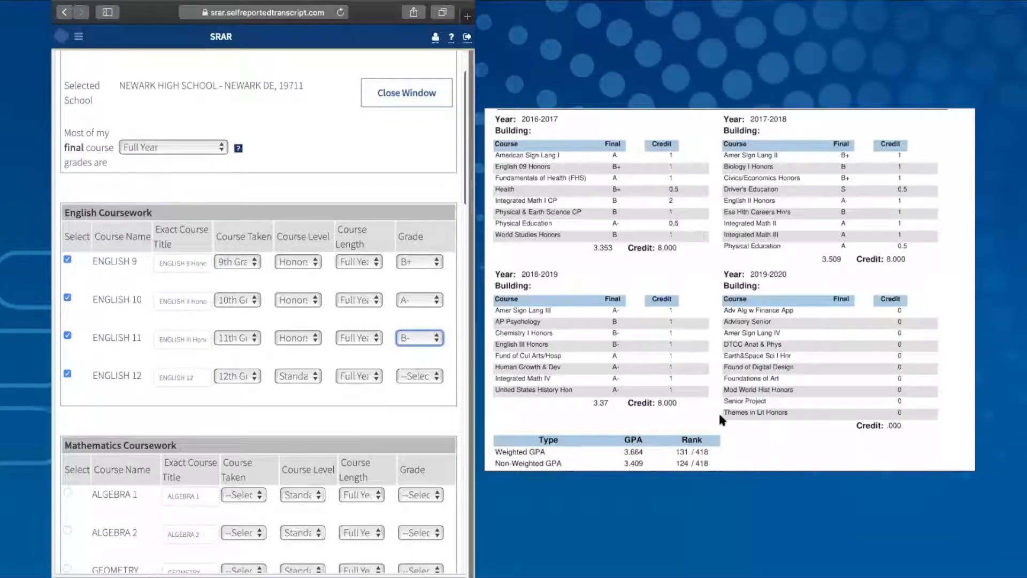
Fill in the English 12 row with the exact title "Themes in Literature Honors", level Honors and grade In Progress.
drag(199, 377, 146, 378)
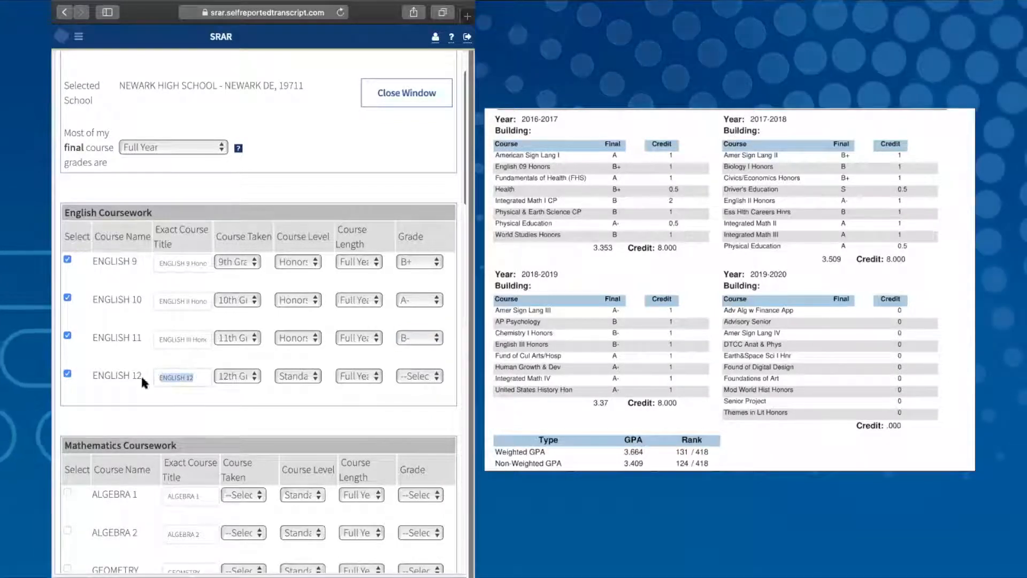
text(Themes in Literature)
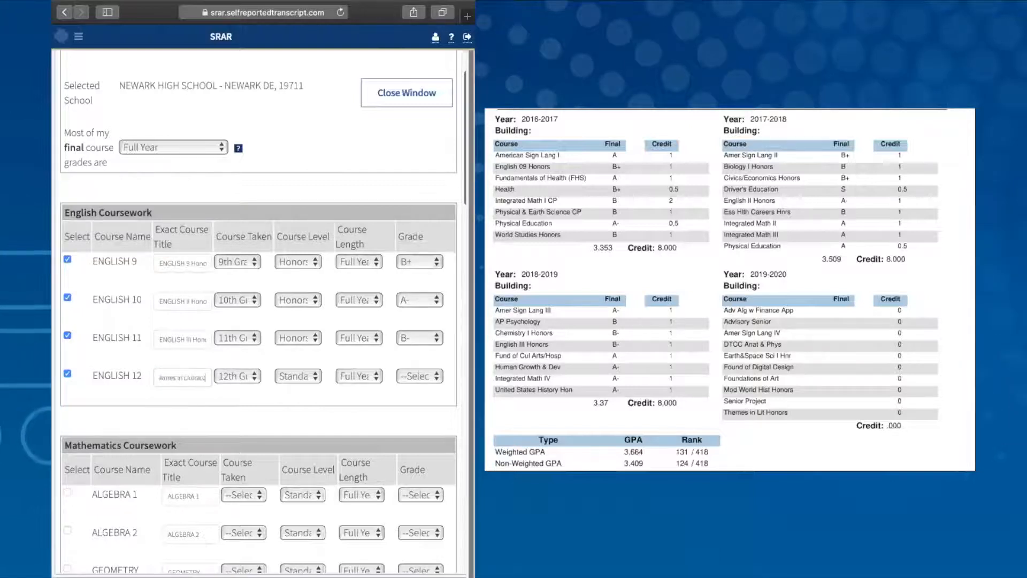
click(298, 376)
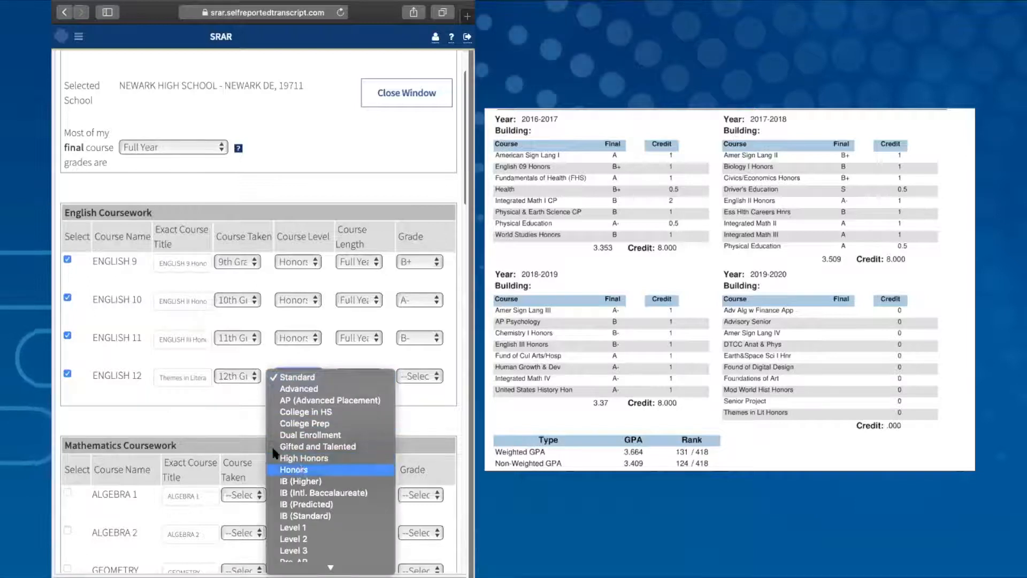
click(294, 469)
click(196, 376)
text(ture)
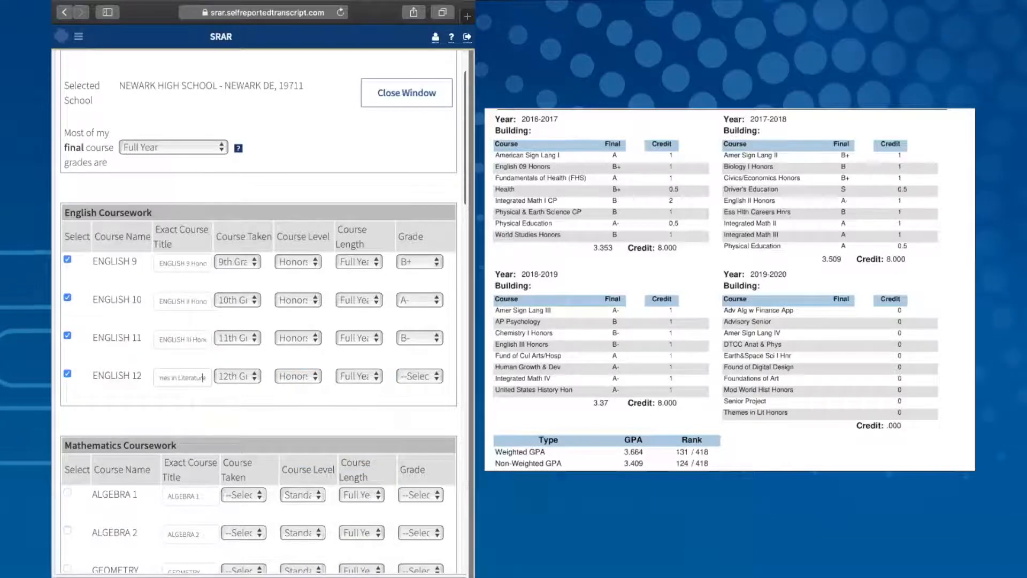
text( Honors)
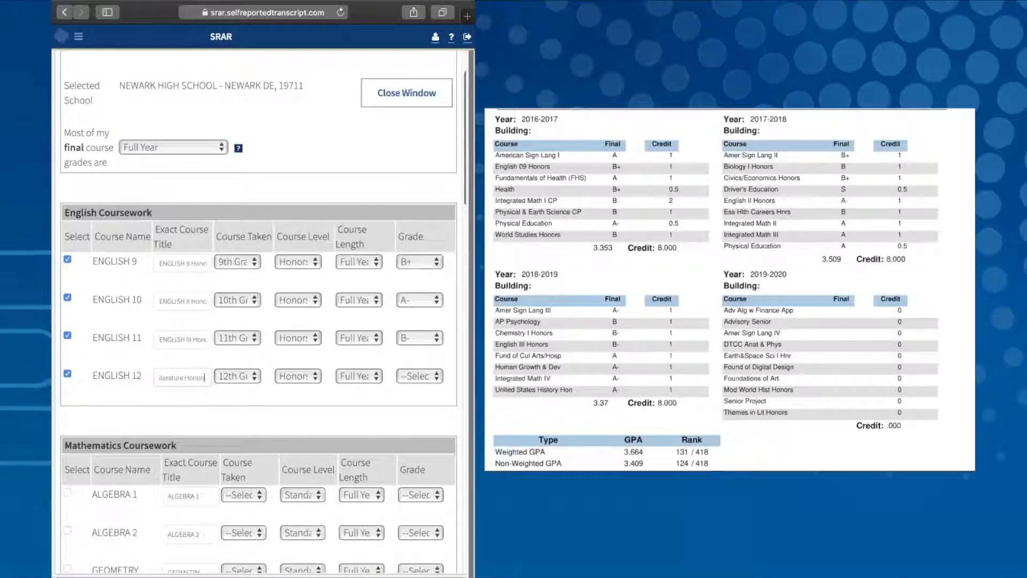
click(402, 375)
click(404, 383)
click(404, 389)
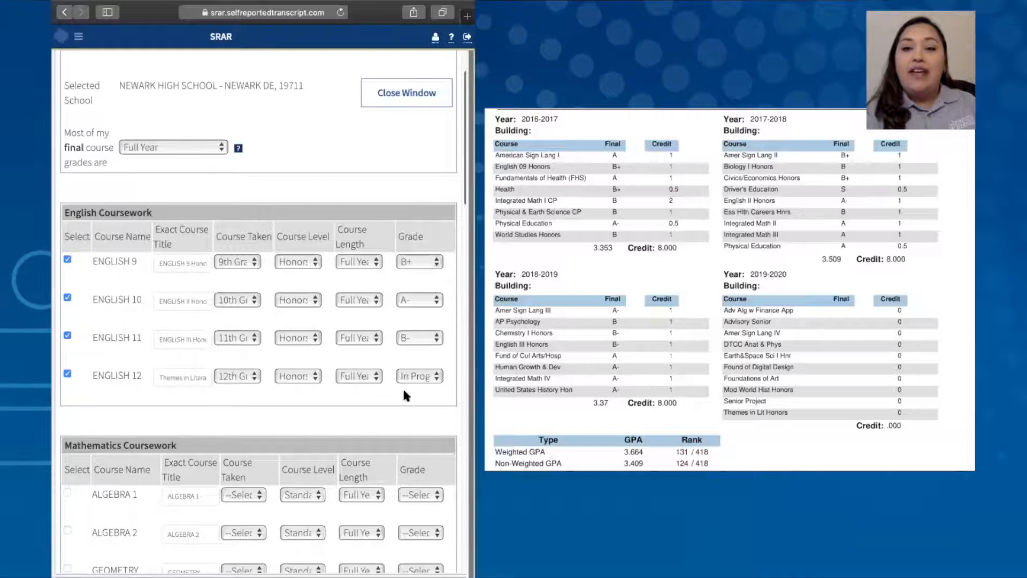
Save the core courses and continue course entry to the list of academic years on the Enter Coursework page.
scroll(363, 402, down, 10)
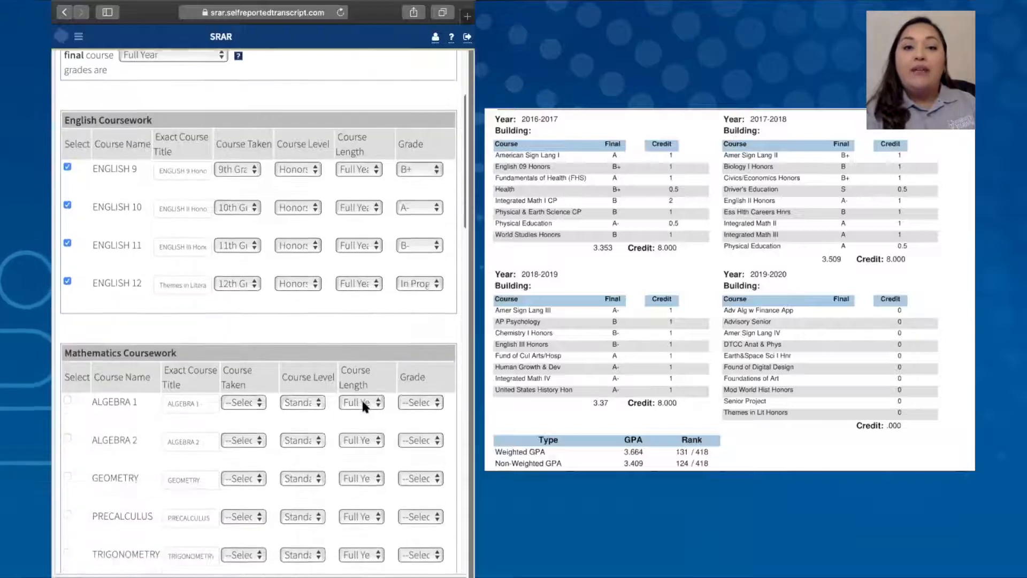
scroll(362, 405, down, 12)
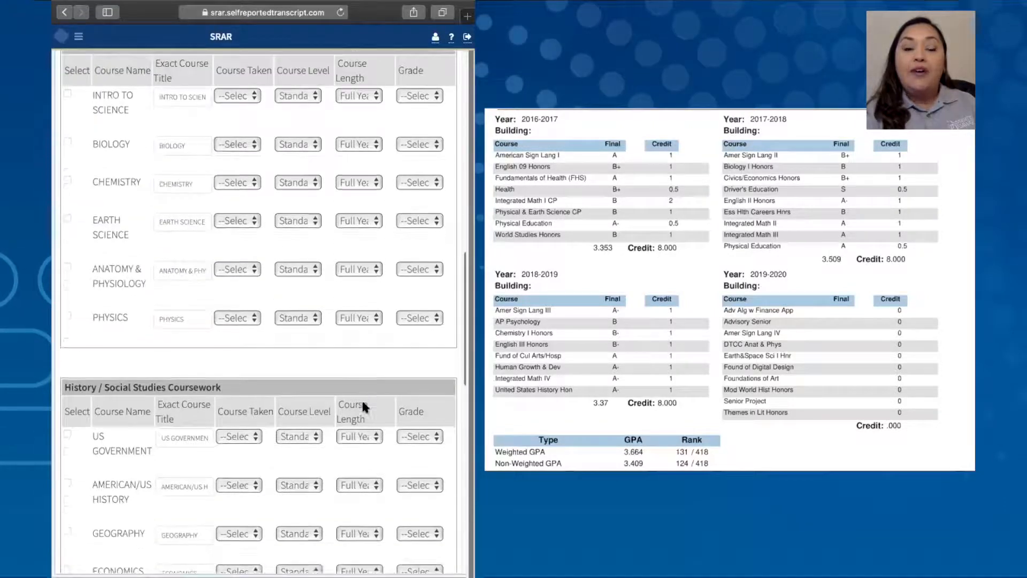
scroll(361, 403, down, 7)
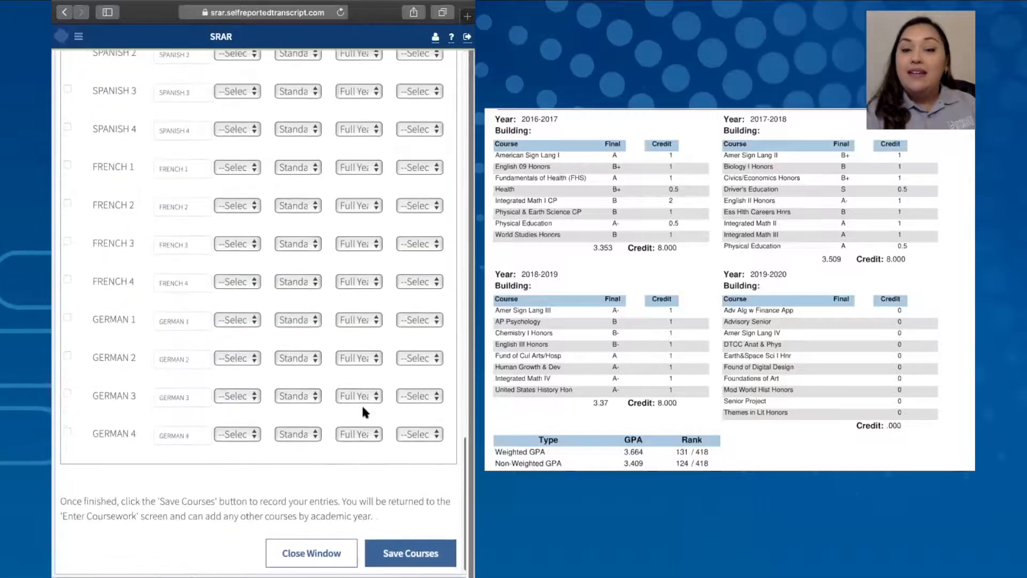
click(410, 556)
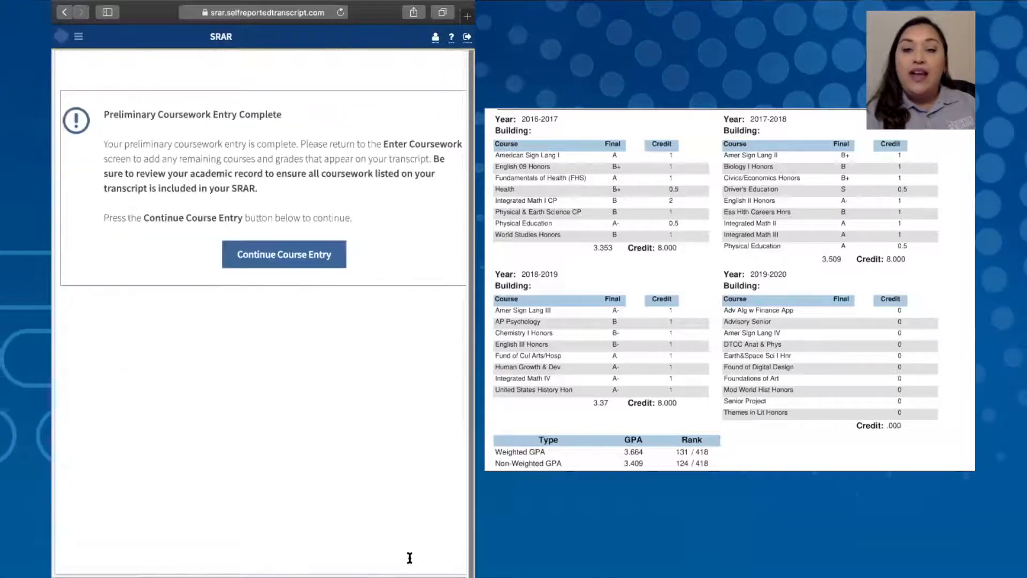
click(286, 261)
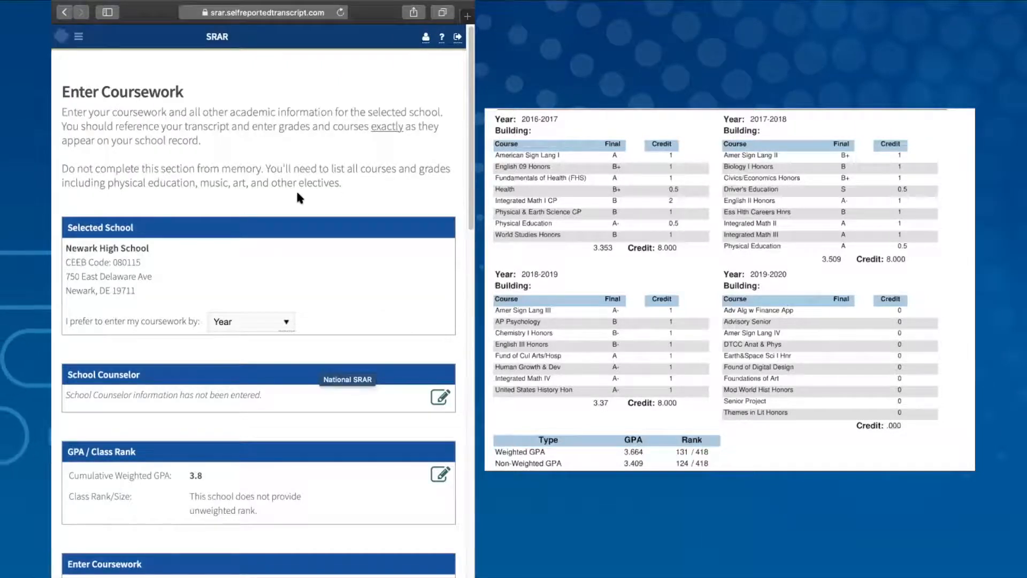
scroll(296, 189, down, 1)
scroll(298, 198, down, 3)
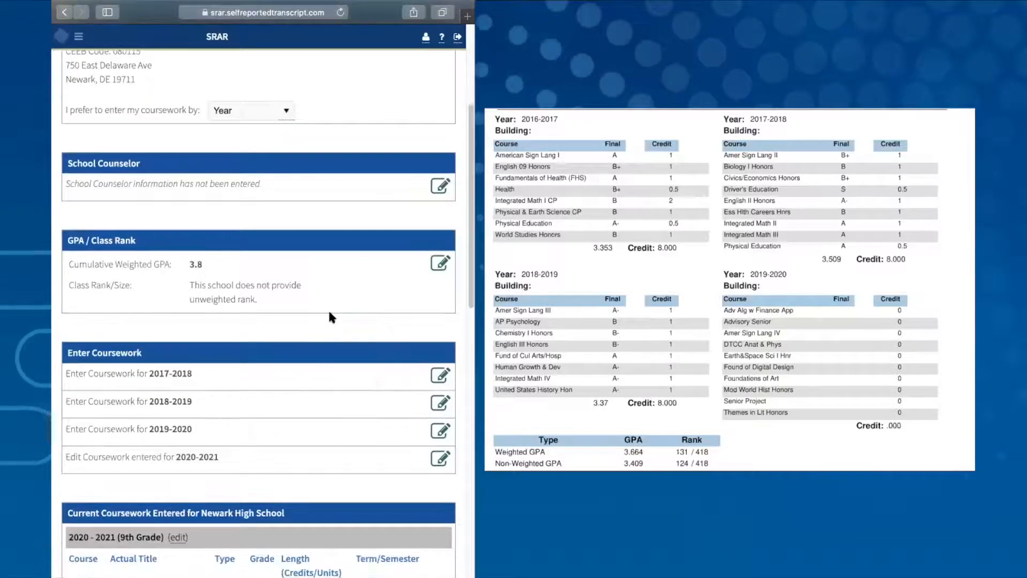
Open the 2017-2018 academic year from the coursework summary for editing.
scroll(328, 315, down, 4)
scroll(329, 317, down, 3)
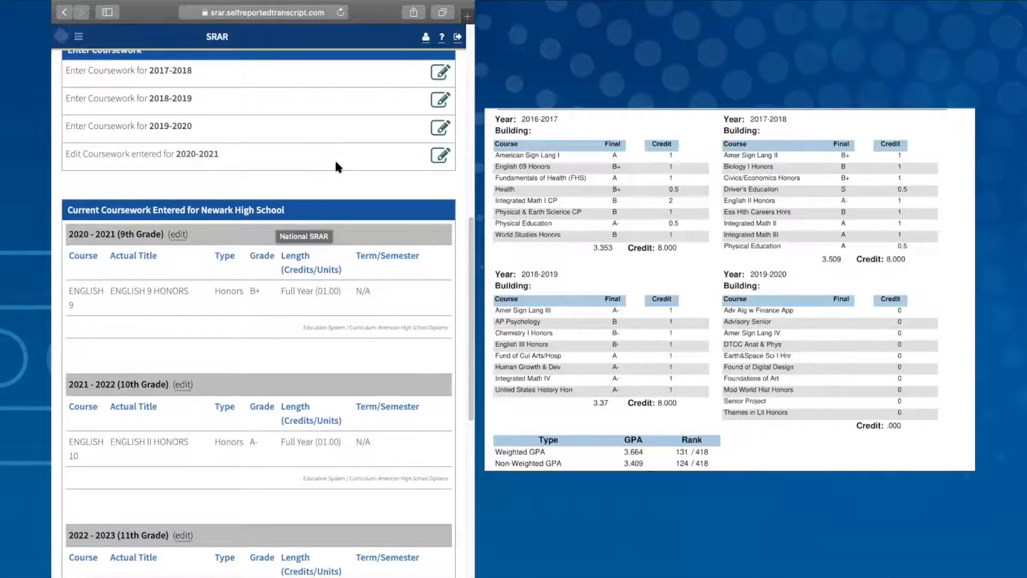
scroll(332, 178, up, 2)
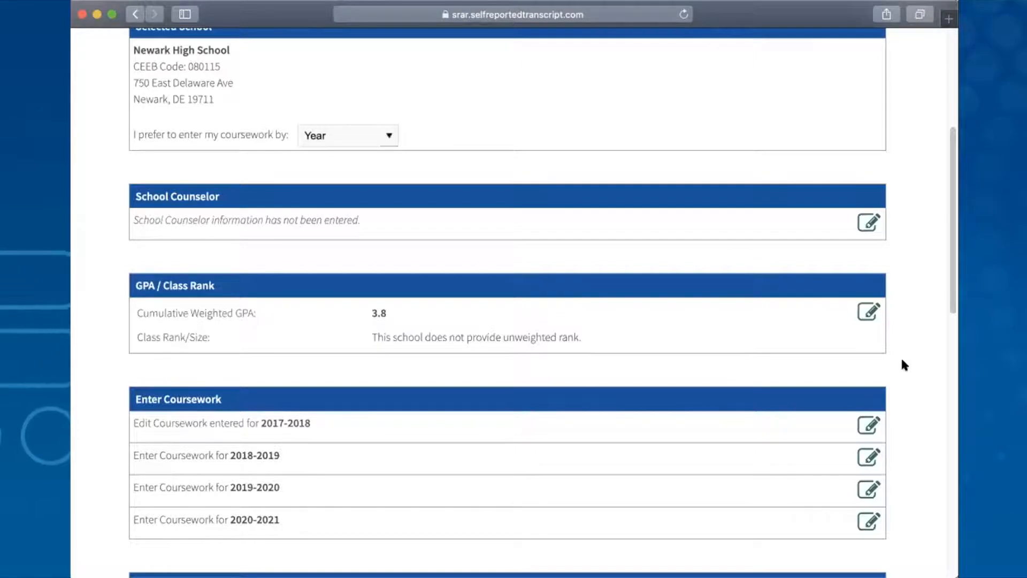
click(866, 428)
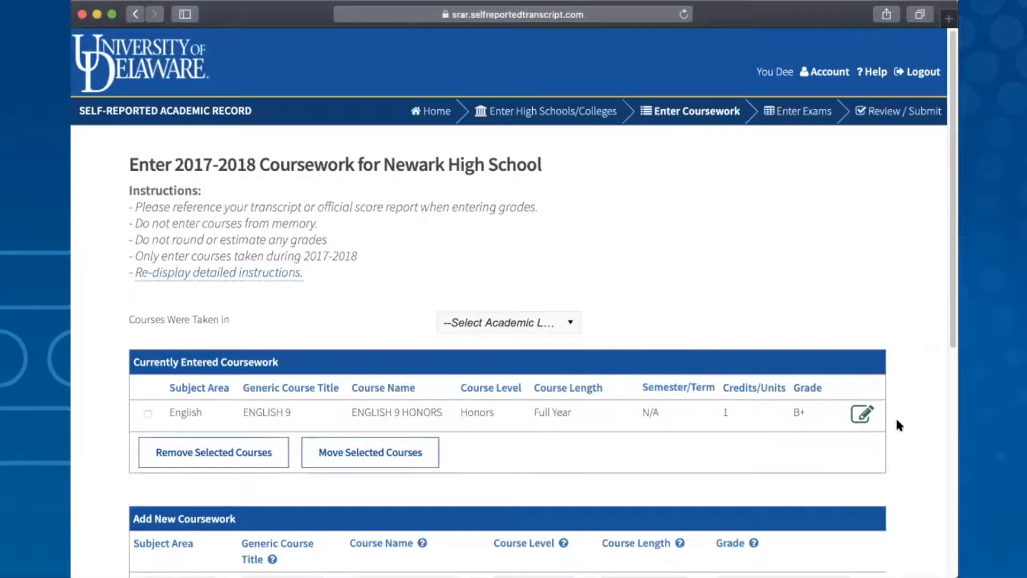
Try to change the grade of the ENGLISH 9 HONORS course to B in the 2017-2018 coursework.
scroll(903, 425, down, 2)
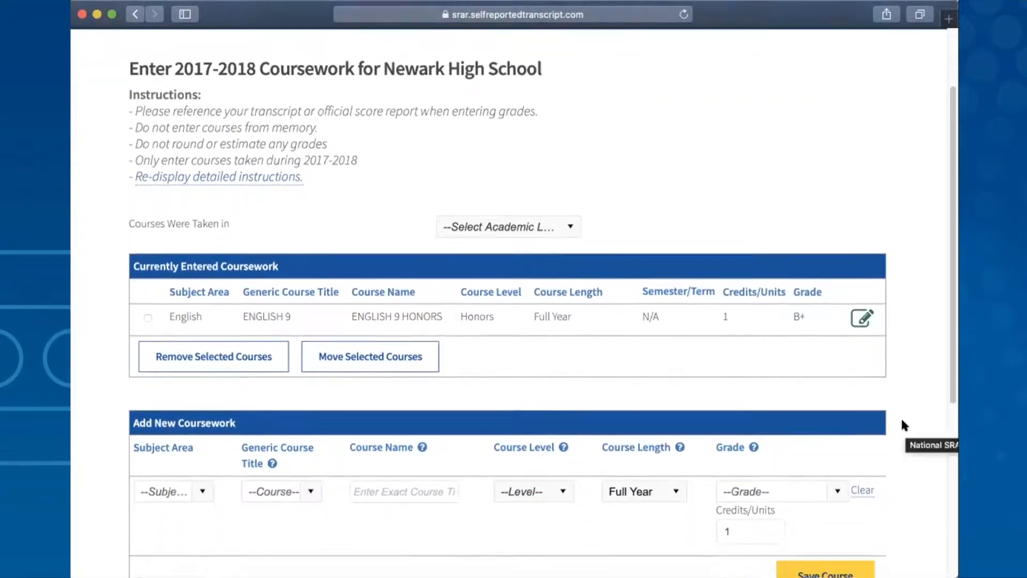
click(858, 319)
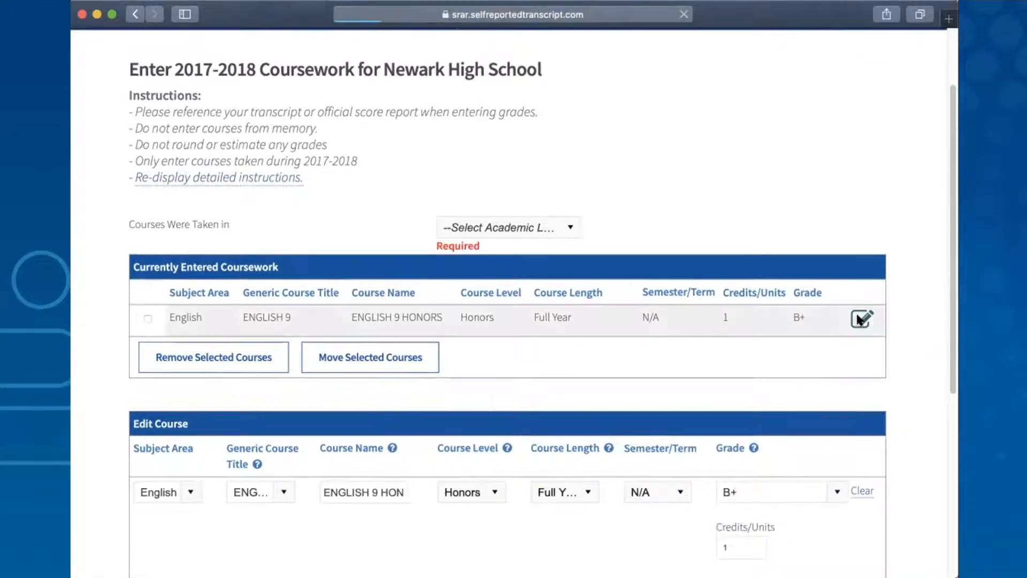
scroll(785, 369, down, 3)
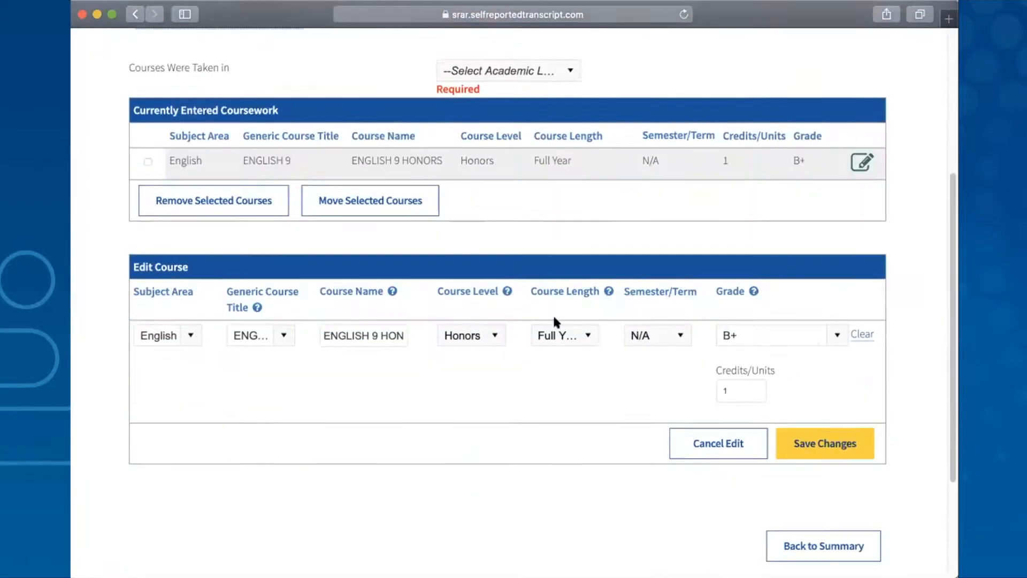
click(678, 335)
click(679, 336)
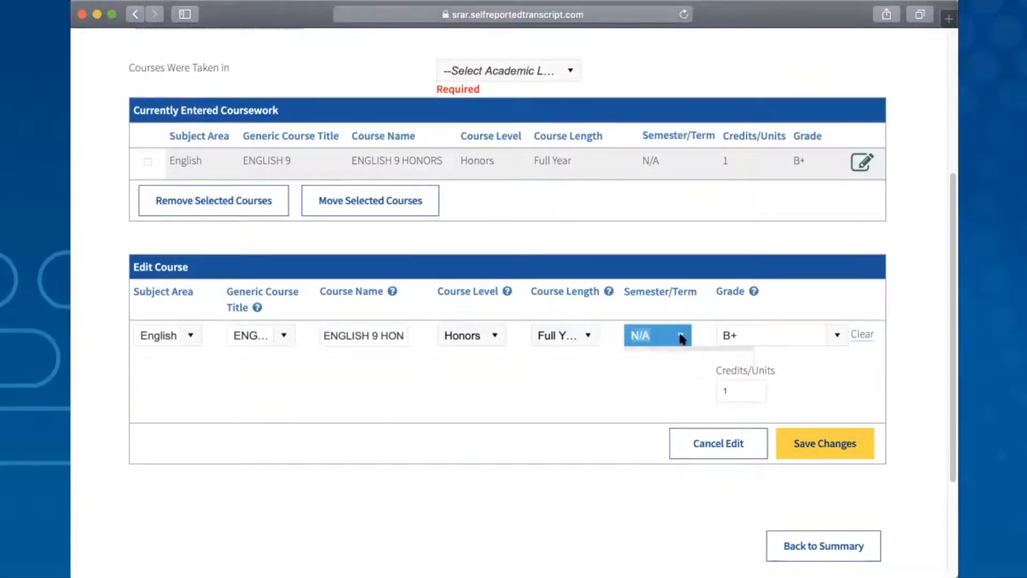
click(766, 338)
click(785, 379)
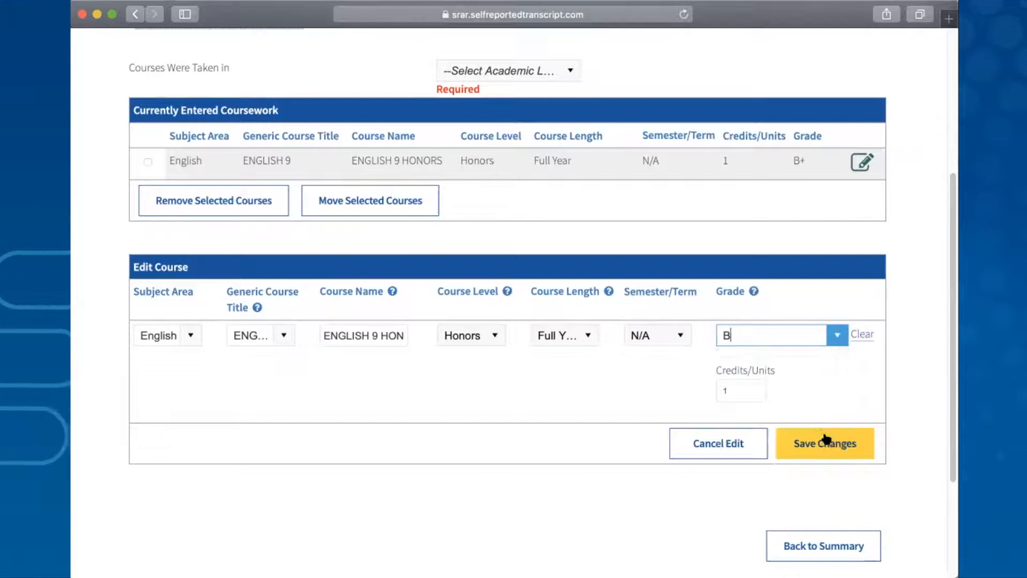
click(827, 439)
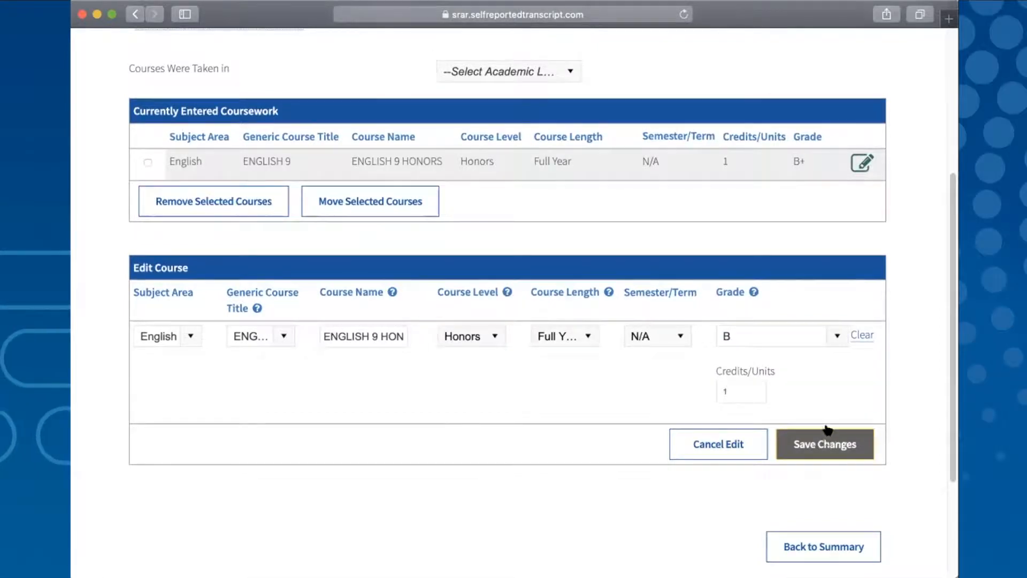
Select the ENGLISH 9 HONORS course and try to move it to the 2019-2020 year within the same school.
scroll(814, 340, up, 3)
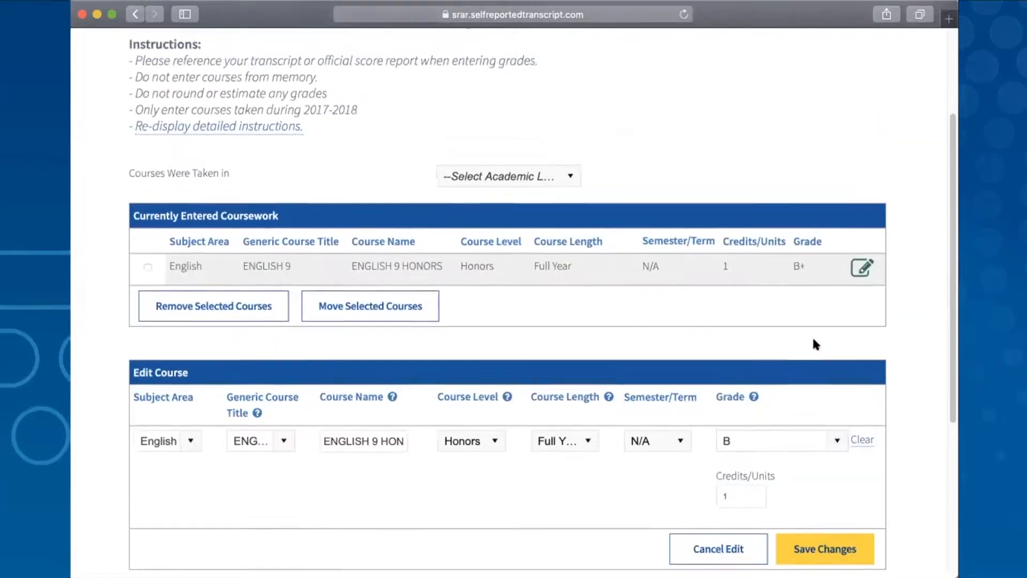
click(147, 268)
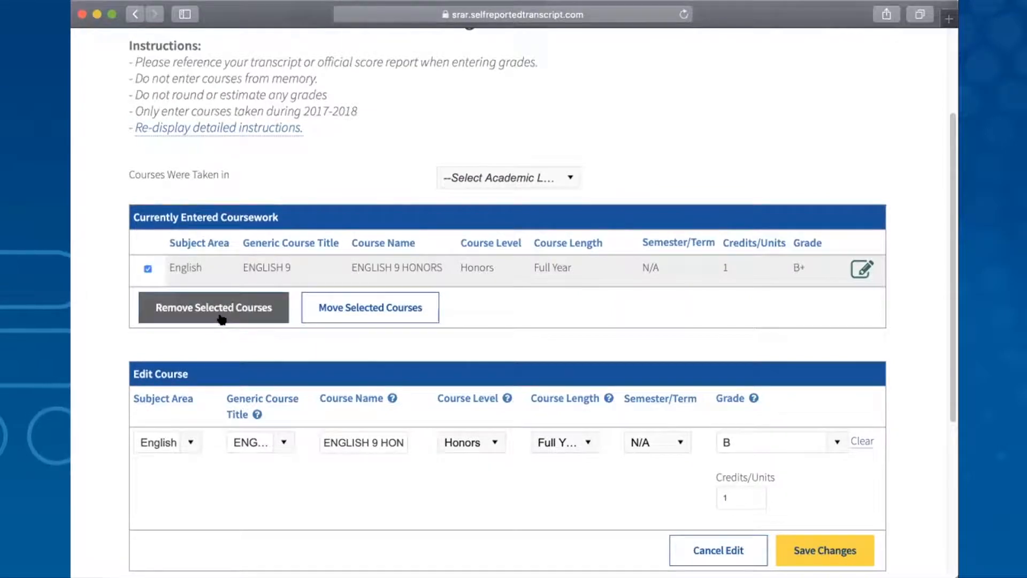
click(321, 311)
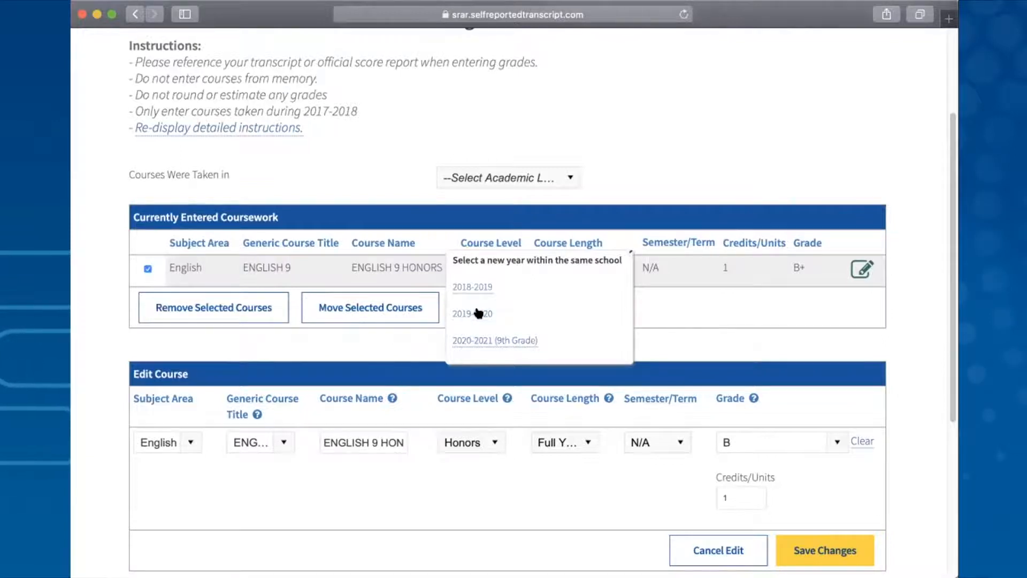
click(479, 313)
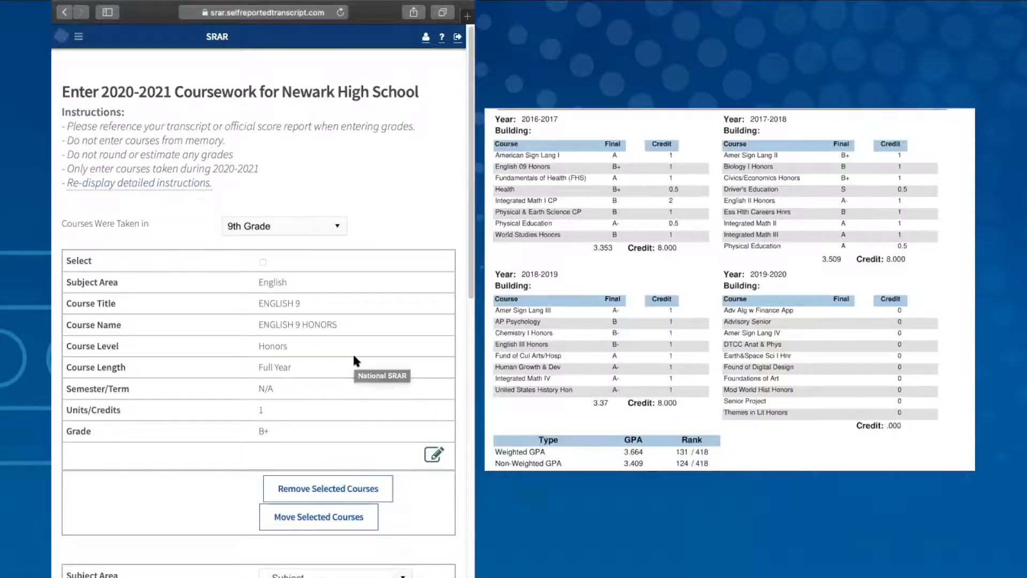
Start a new 2020-2021 course with subject area Phys. Ed / Health / Gym and generic title PHYSICAL EDUCATION.
scroll(352, 352, down, 6)
scroll(352, 352, down, 4)
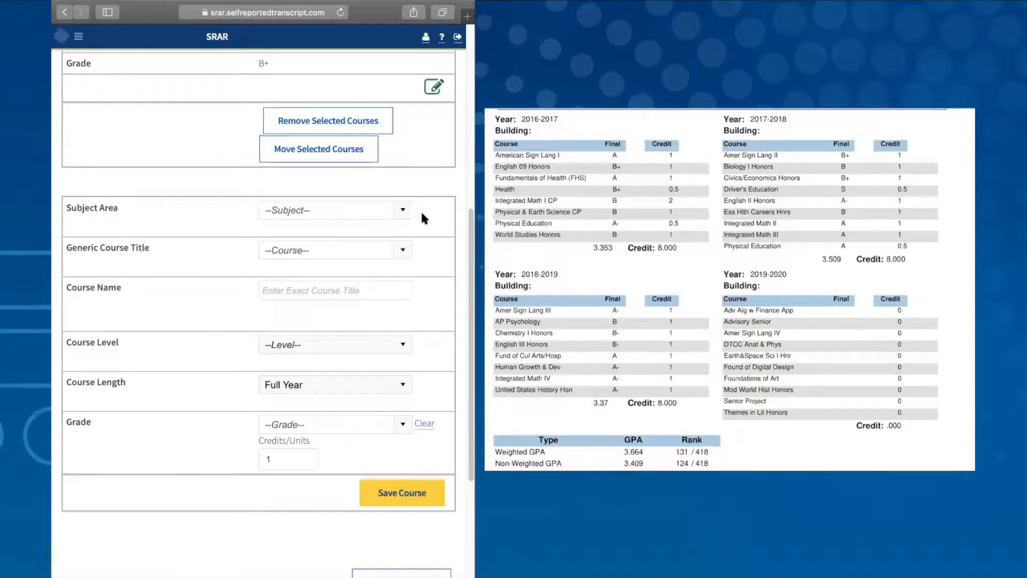
click(405, 212)
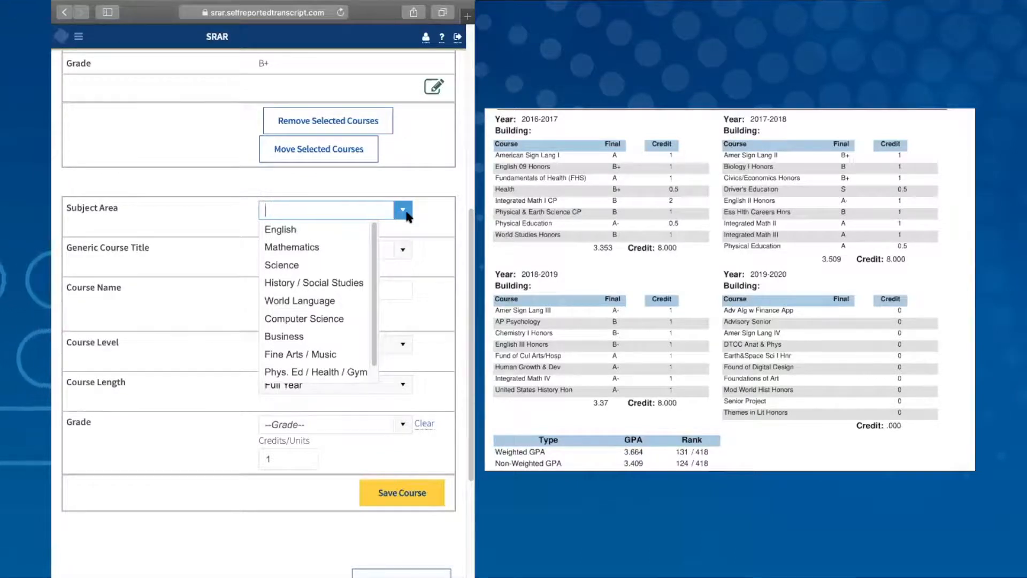
scroll(300, 304, down, 1)
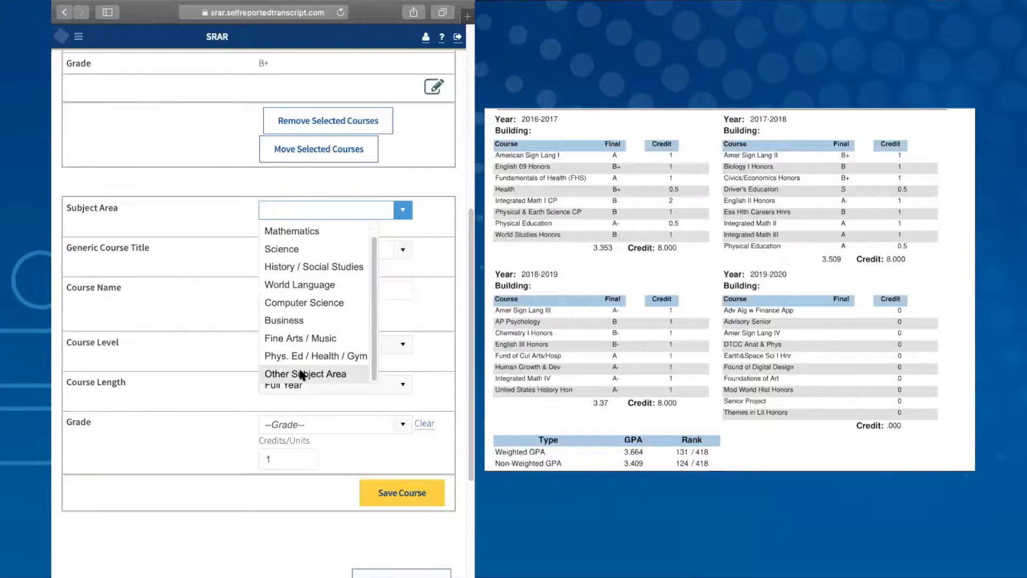
click(348, 356)
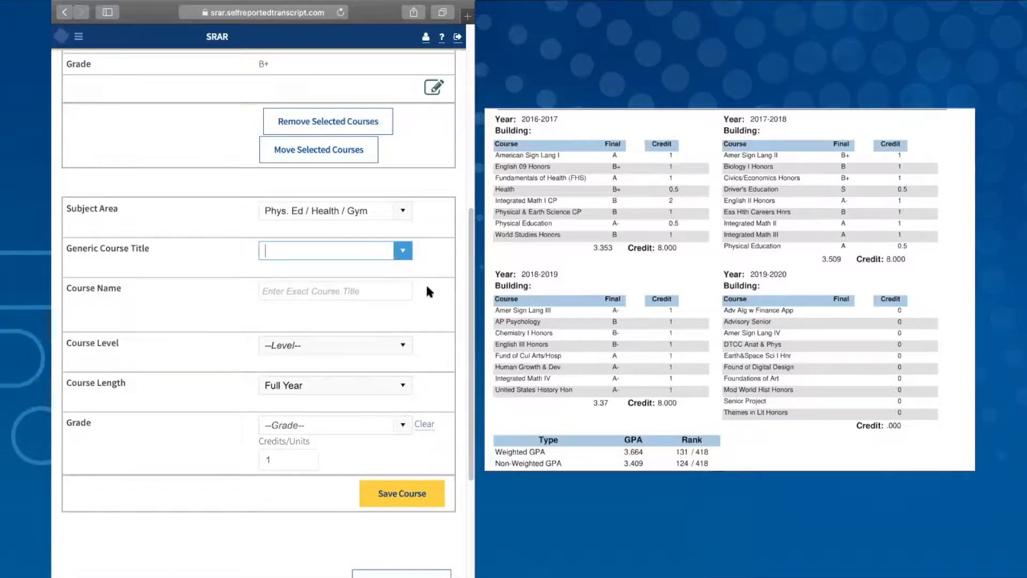
click(403, 252)
click(394, 287)
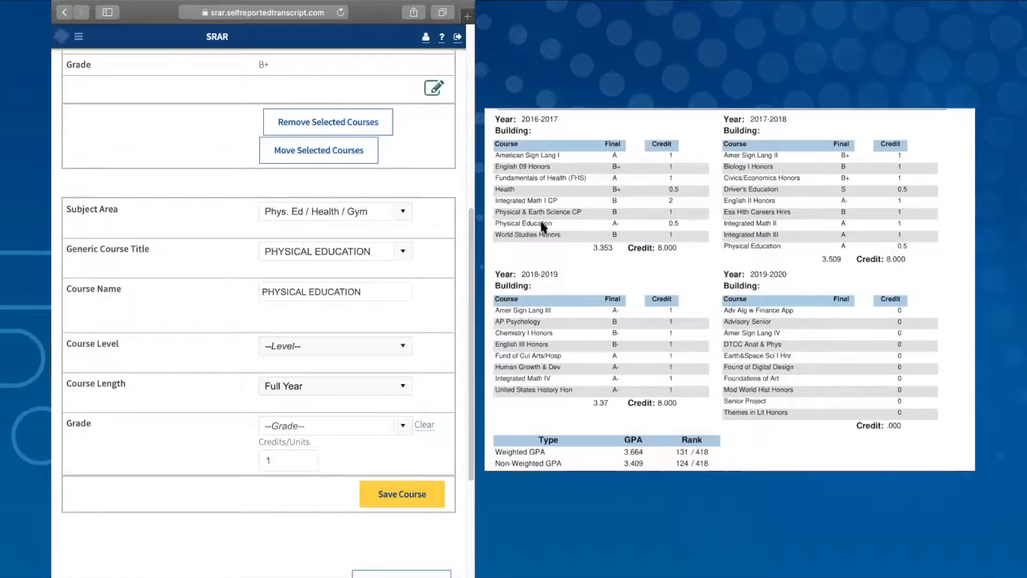
Replace the new physical education course's name with "Dance".
click(380, 289)
drag(379, 289, 224, 286)
text(Dance)
click(259, 300)
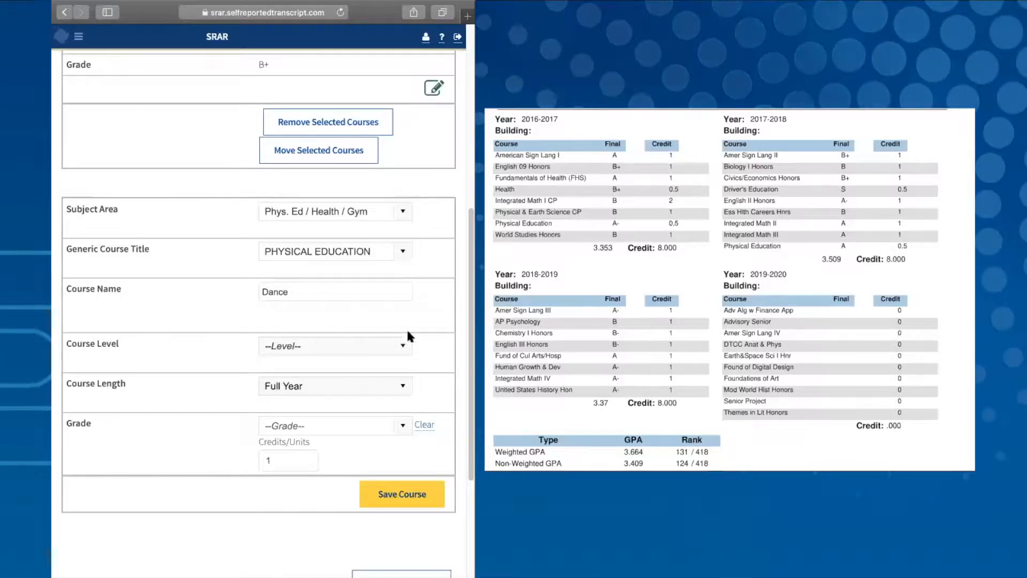
Look through the available course levels and set the Dance course's level to Standard.
click(402, 343)
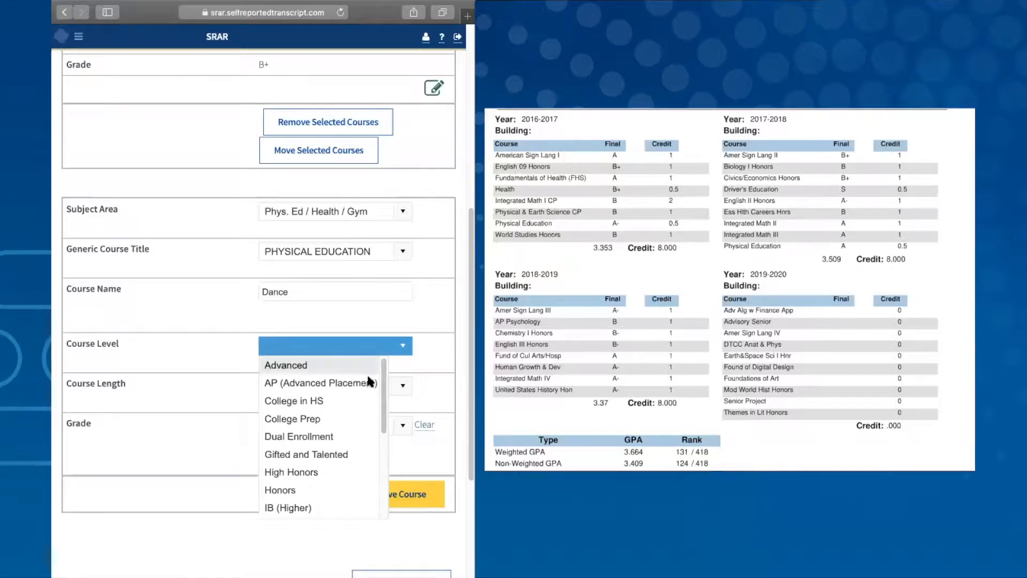
scroll(354, 420, down, 3)
scroll(353, 421, down, 5)
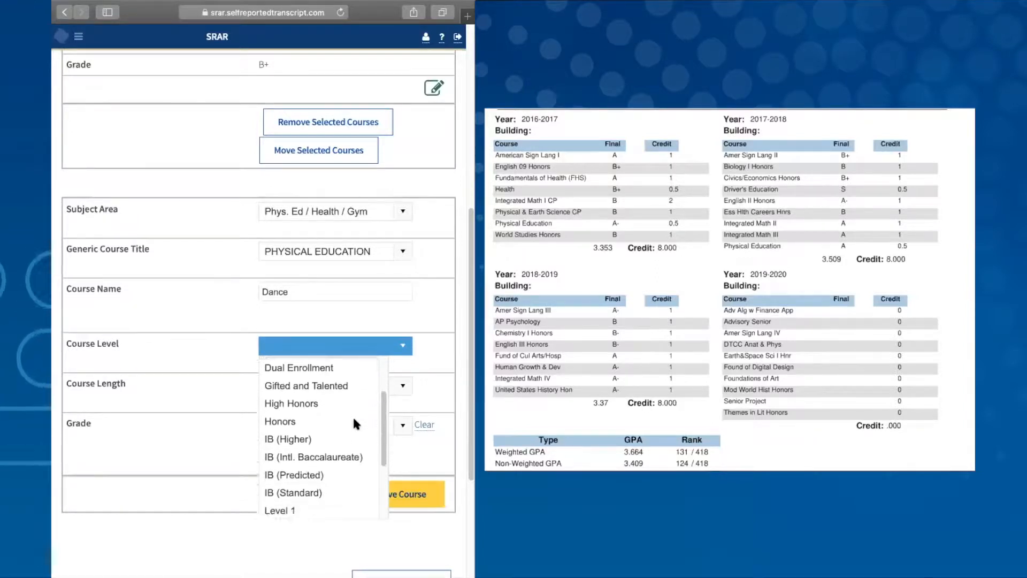
scroll(353, 423, down, 2)
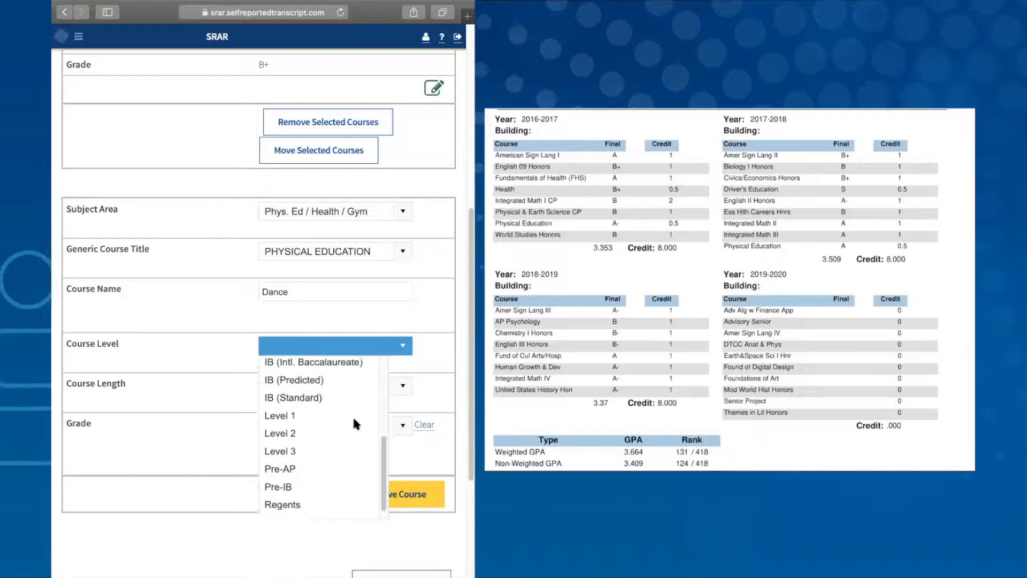
scroll(355, 423, up, 7)
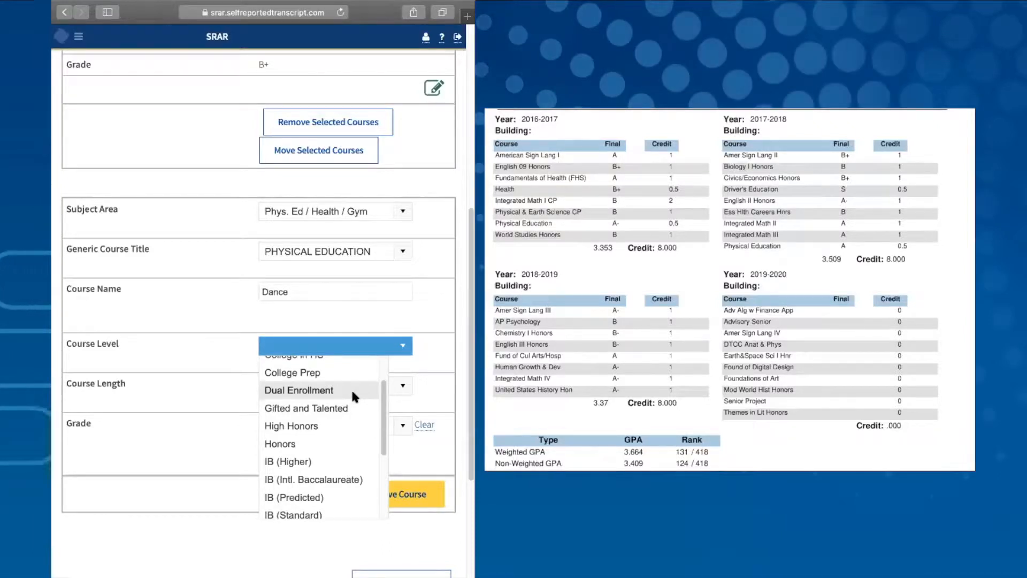
scroll(352, 394, up, 1)
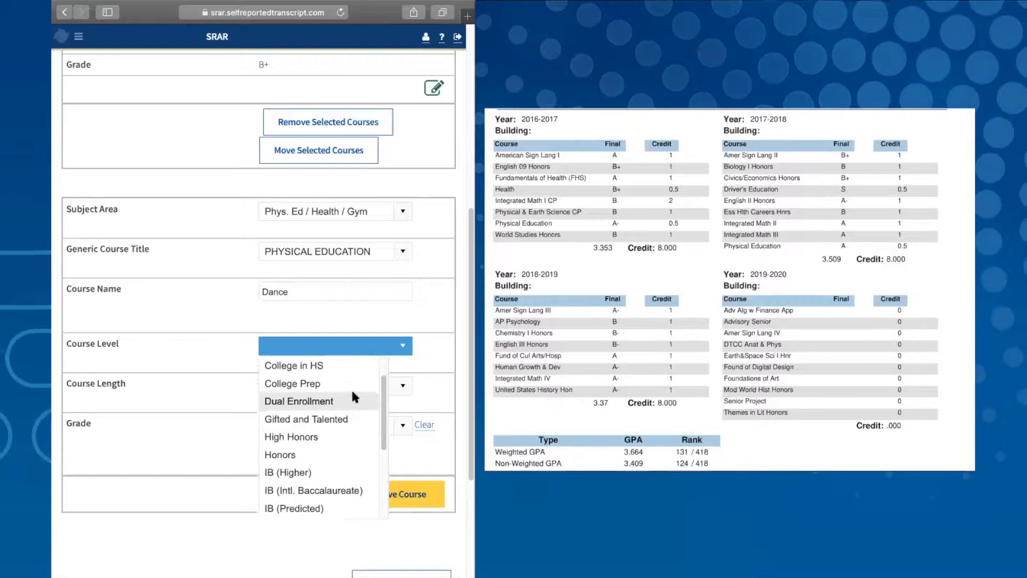
scroll(351, 387, up, 3)
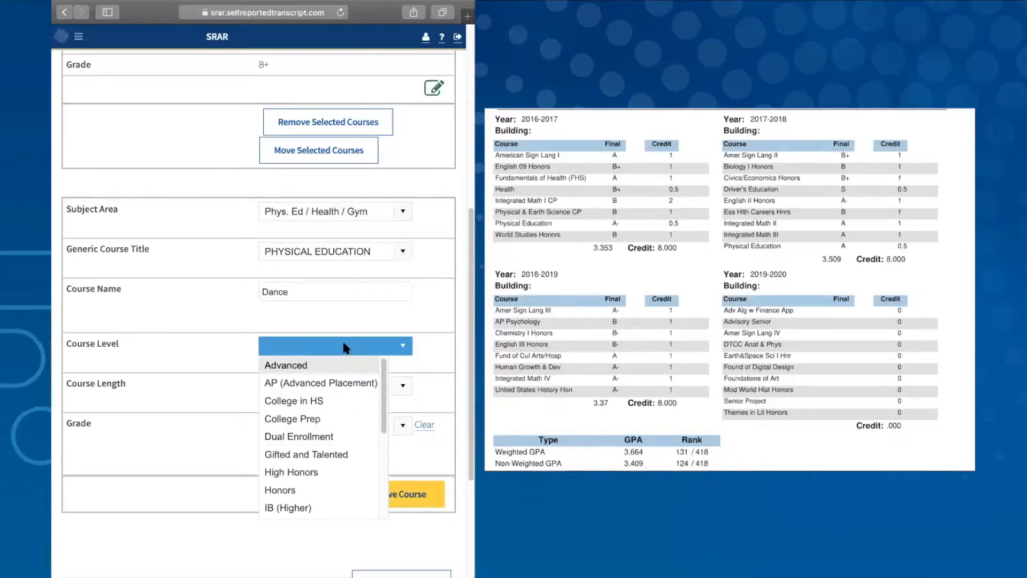
click(415, 351)
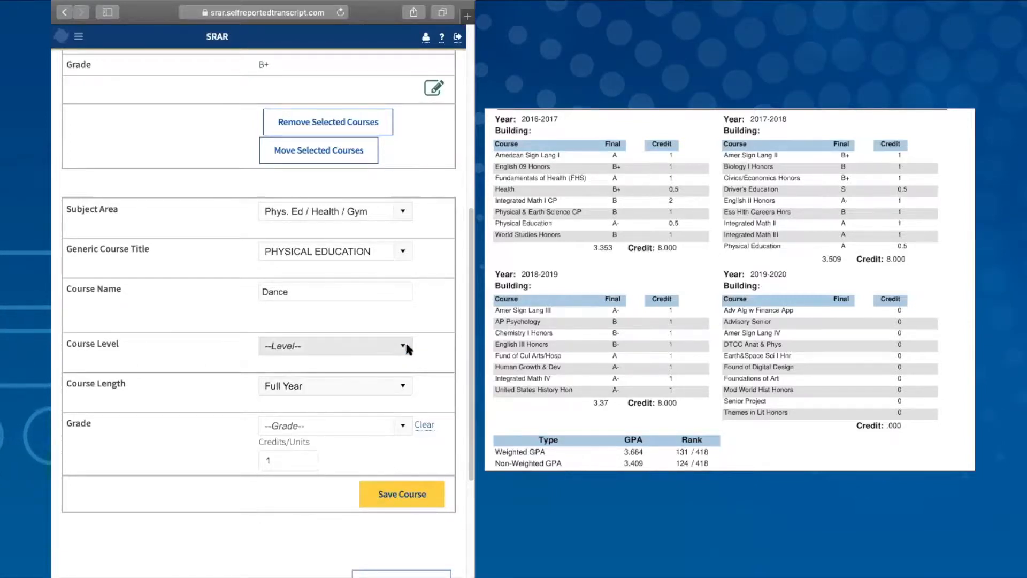
click(406, 346)
key(s)
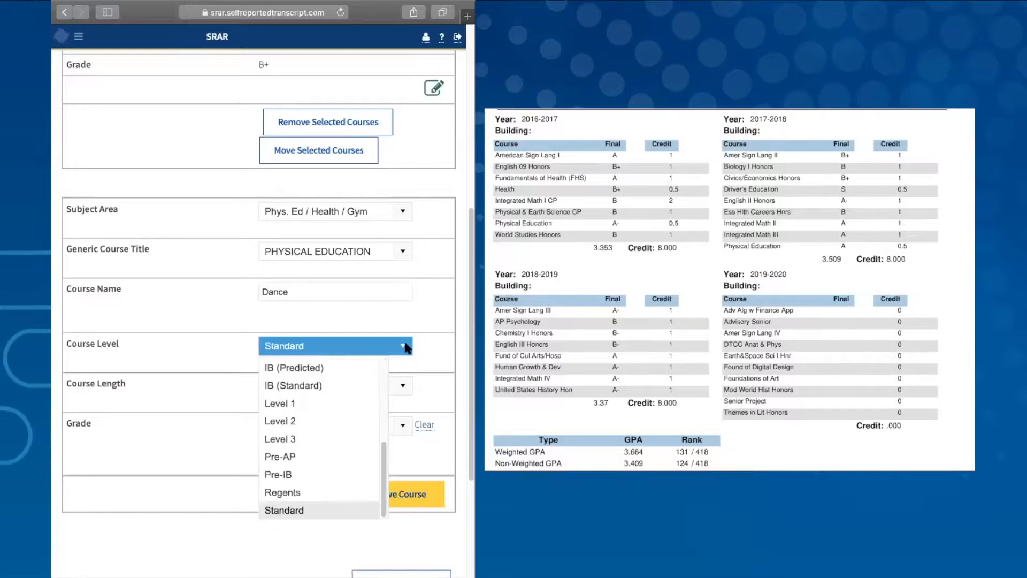
key(Return)
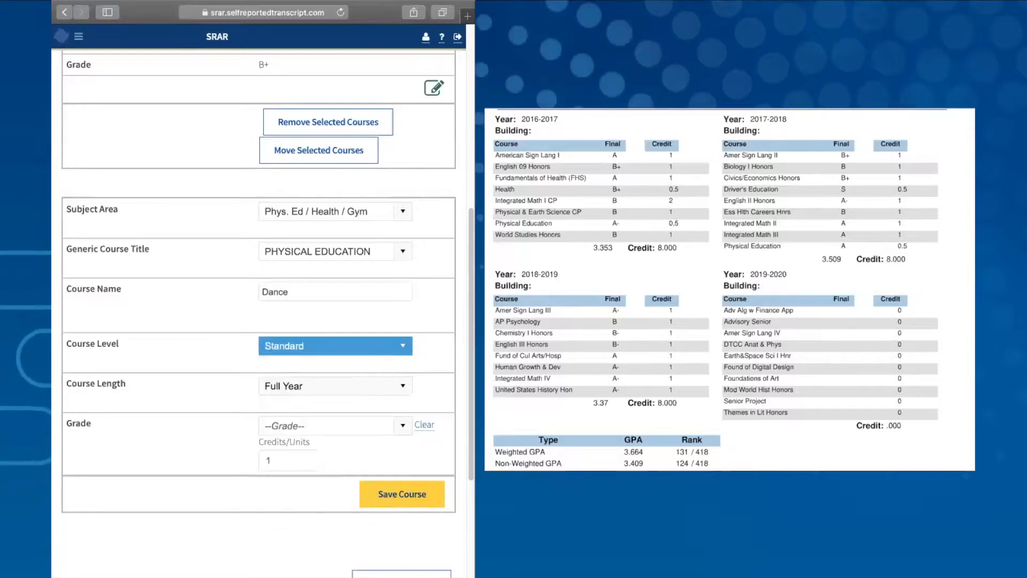
click(428, 346)
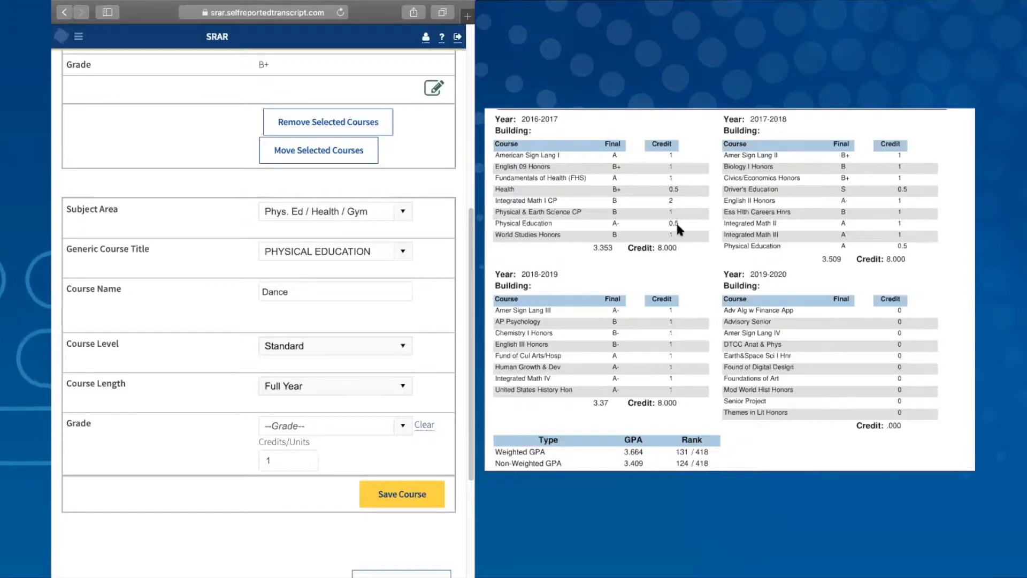
Set the Dance course's length to Single Marking Period.
click(401, 385)
scroll(365, 459, down, 1)
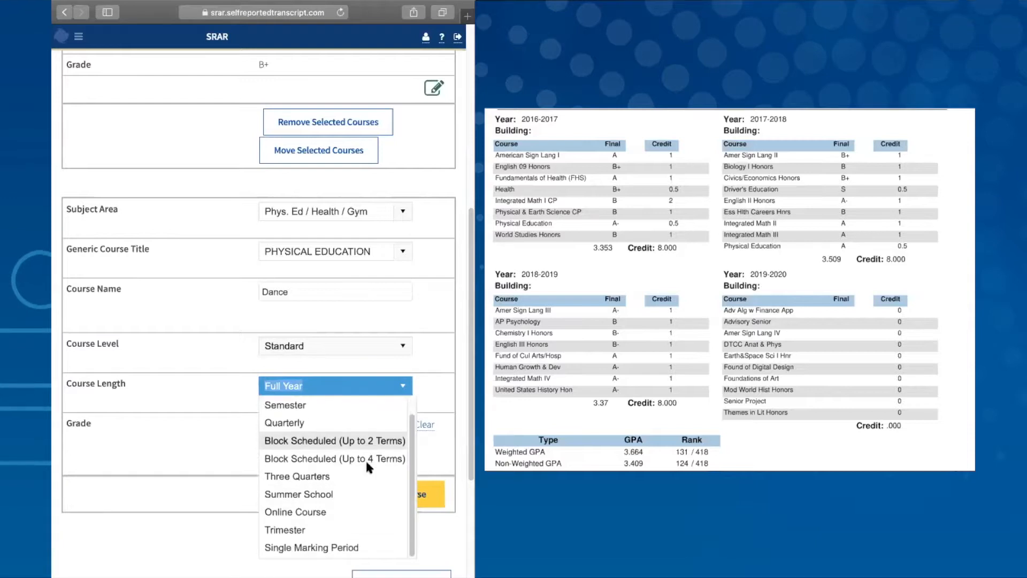
click(355, 548)
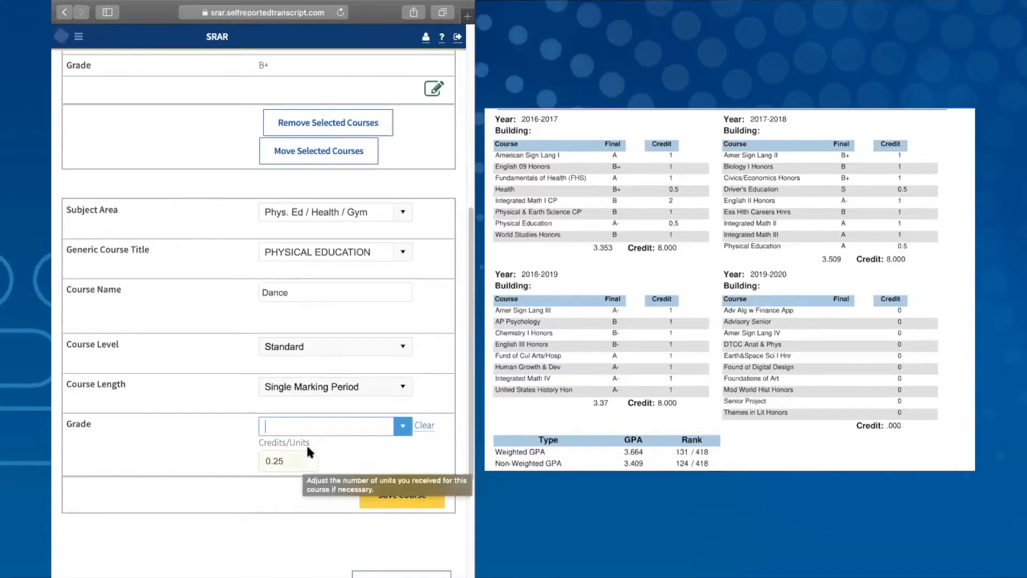
Give the Dance course the grade A- and adjust its credits to 0.5.
click(403, 426)
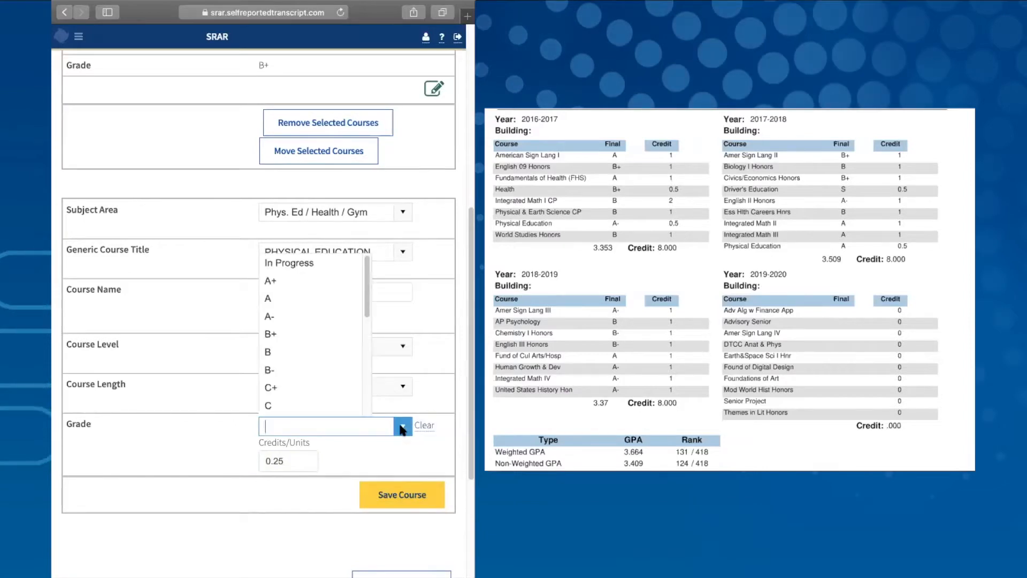
click(355, 316)
click(299, 460)
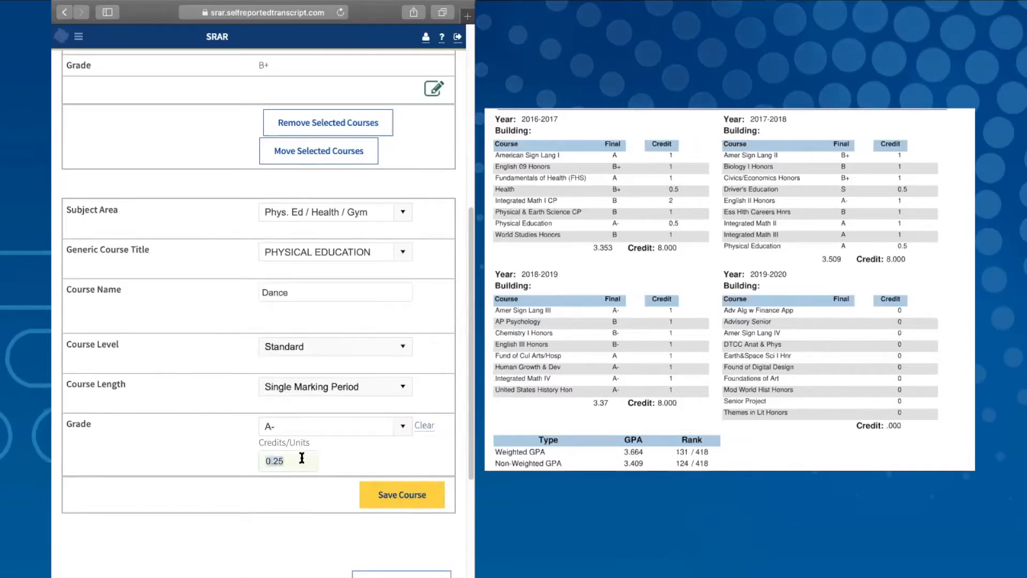
key(BackSpace)
text(5)
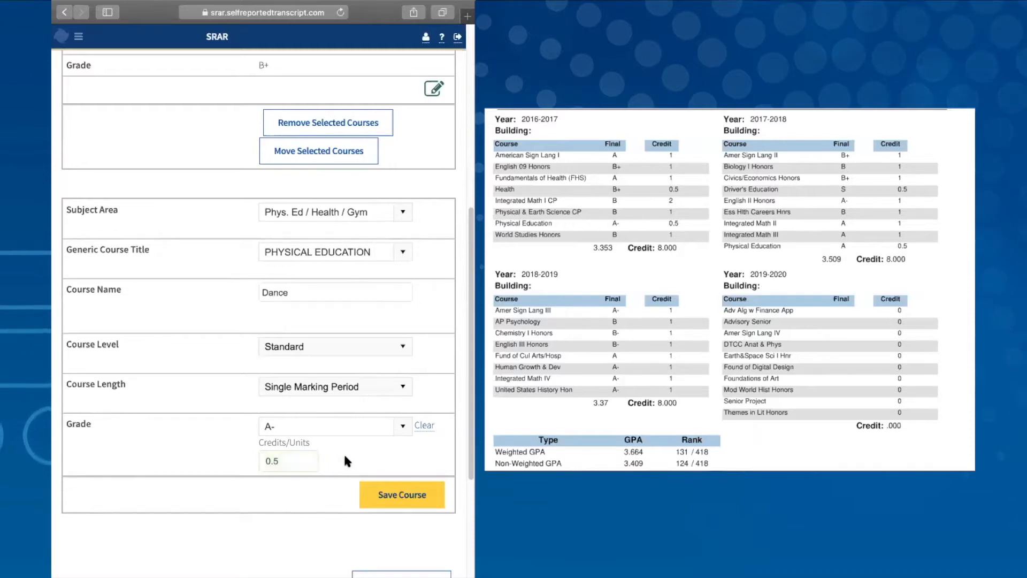
click(313, 462)
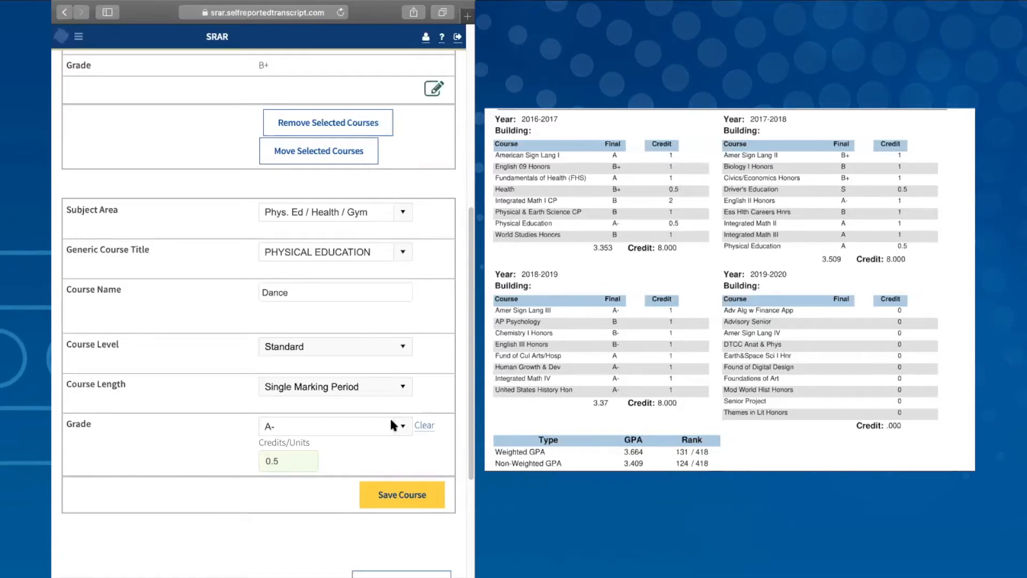
Save the Dance course entry.
click(401, 496)
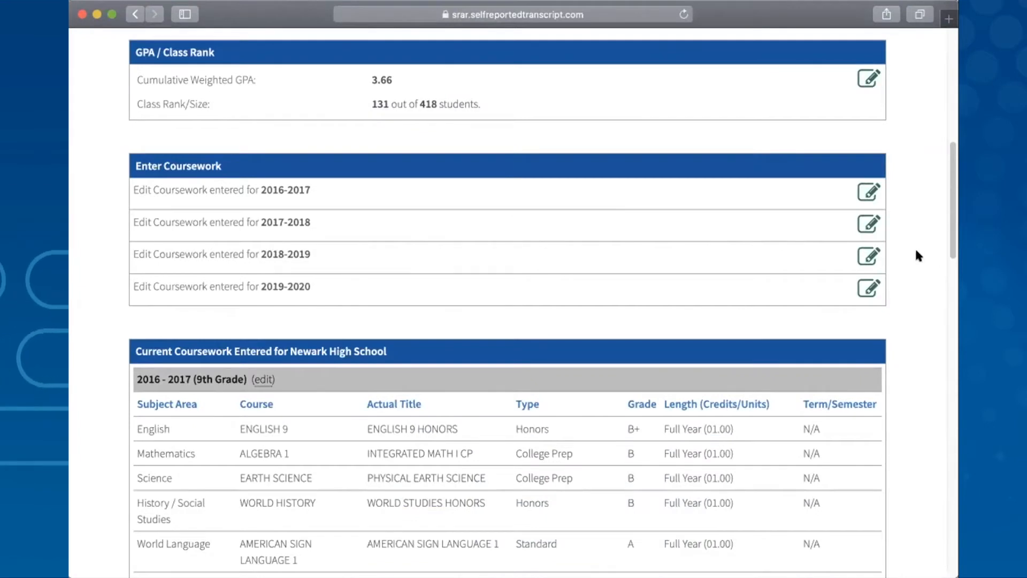
Review the coursework entered for Newark High School across all four academic years, from 2016-2017 through 2019-2020.
scroll(916, 255, down, 4)
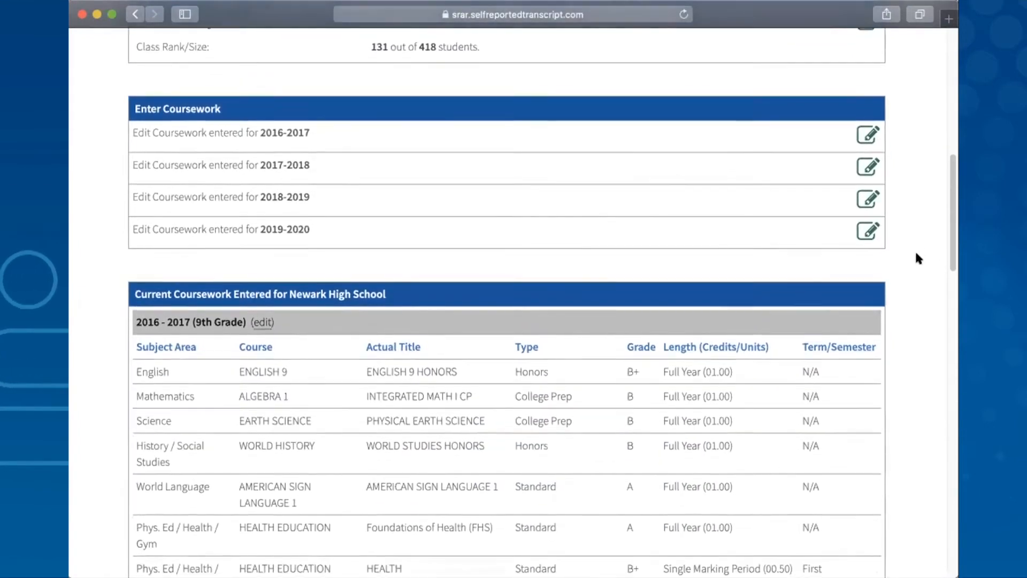
scroll(918, 258, down, 4)
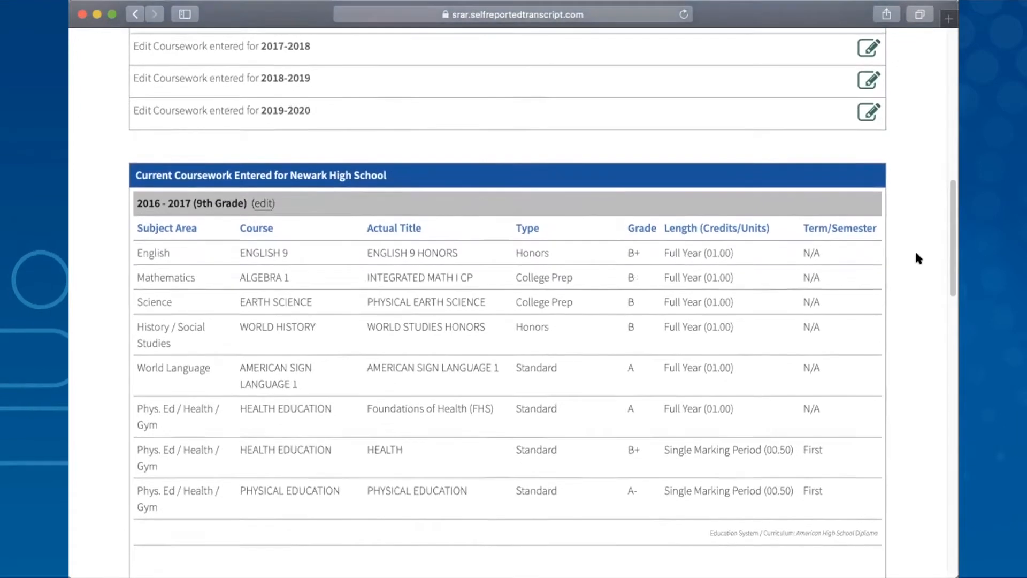
scroll(905, 251, down, 8)
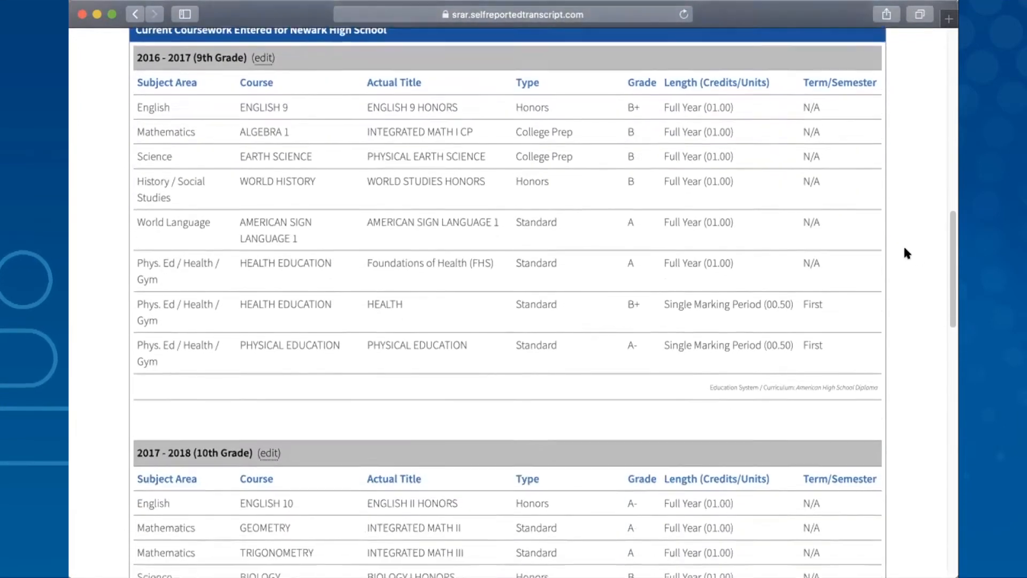
scroll(904, 249, down, 10)
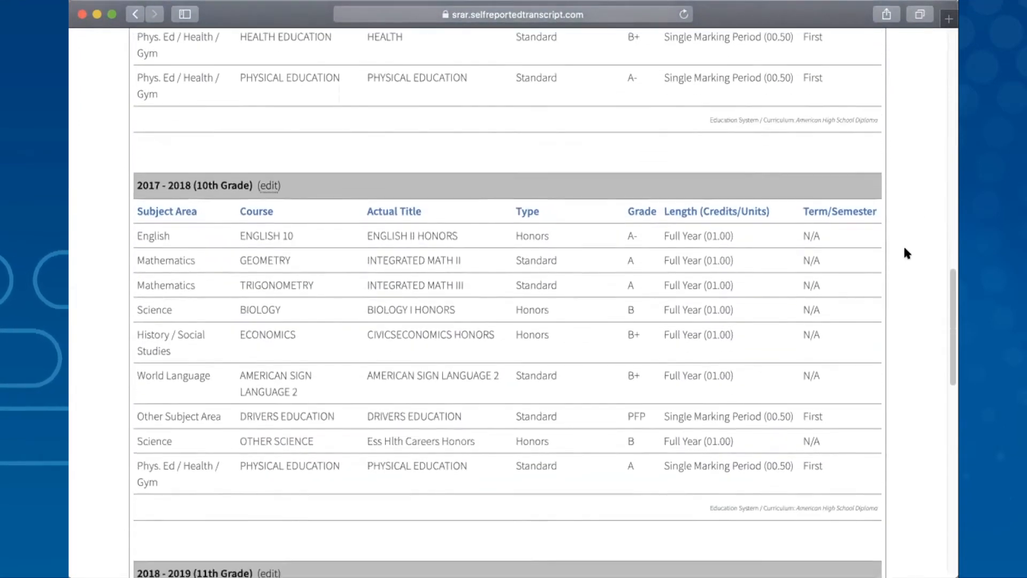
scroll(904, 252, down, 13)
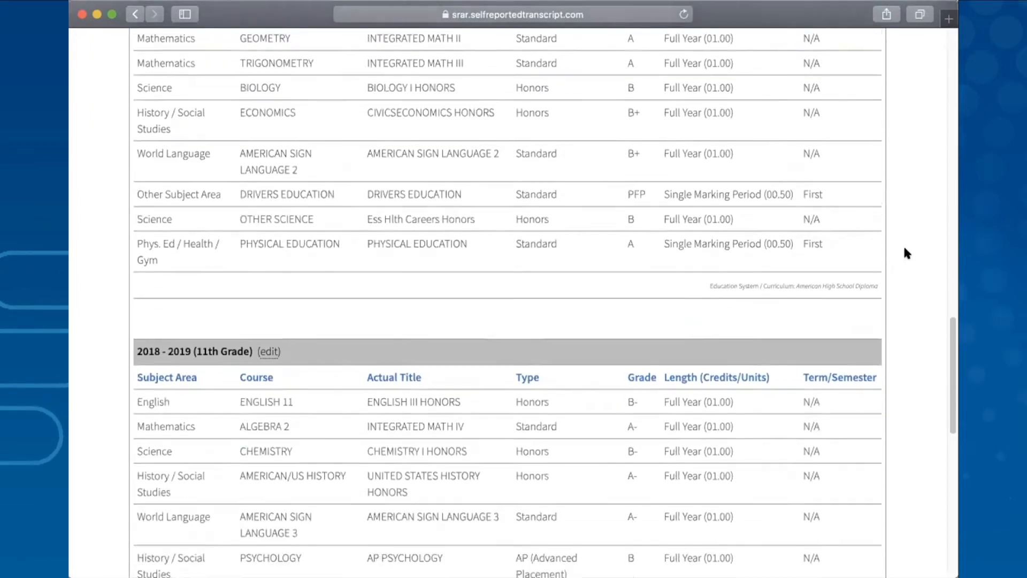
scroll(905, 252, down, 10)
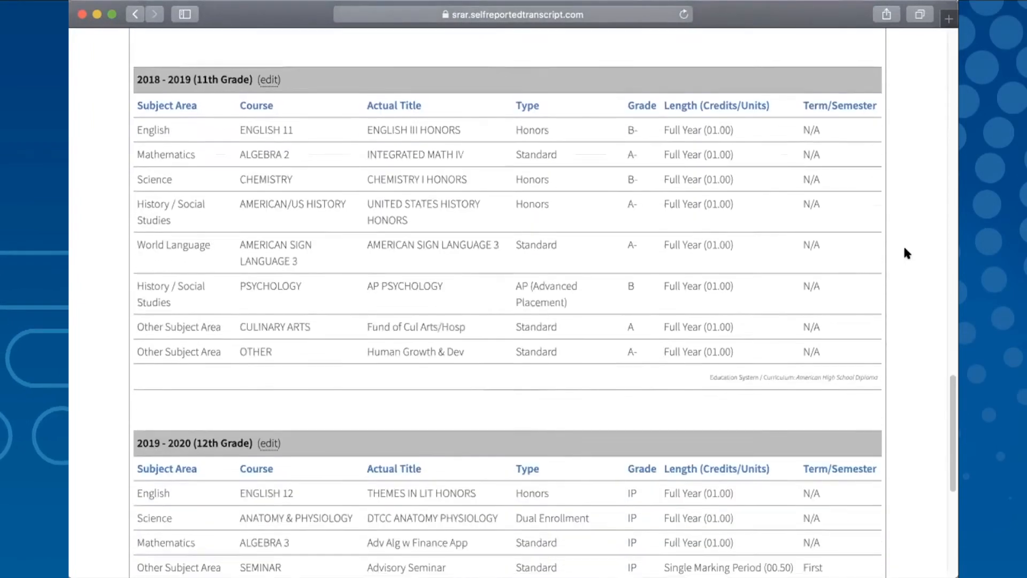
scroll(904, 253, down, 7)
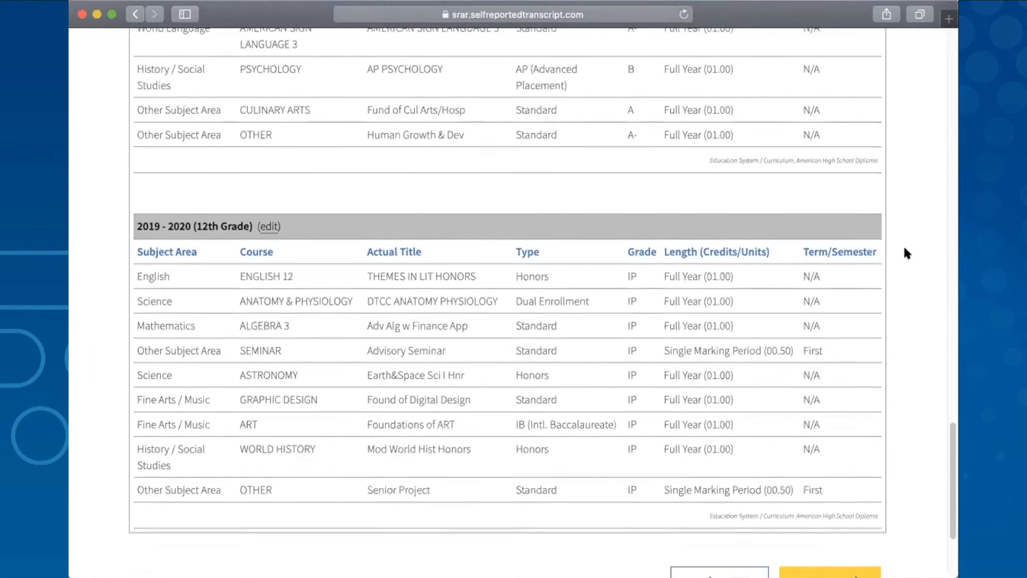
scroll(905, 253, down, 2)
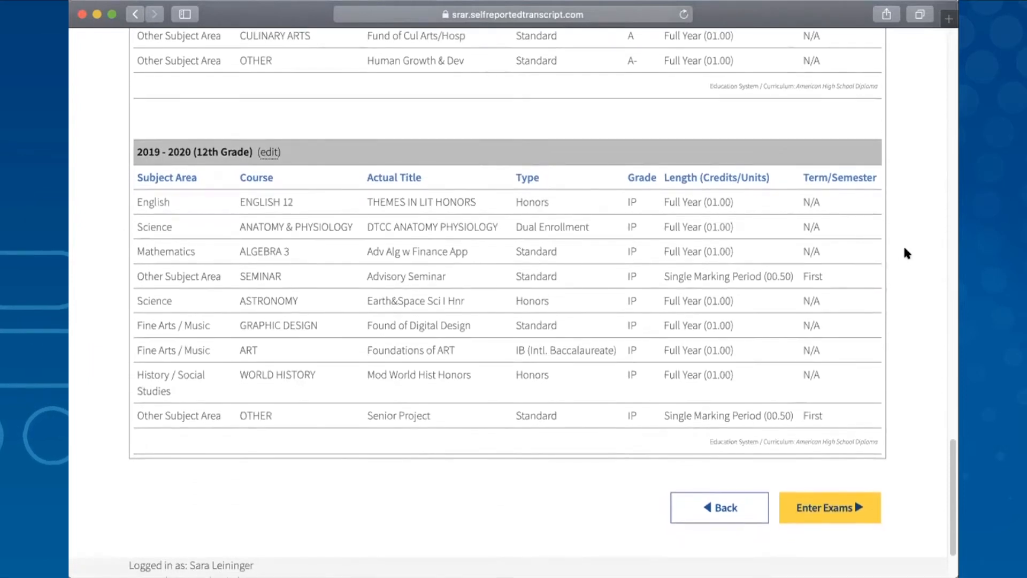